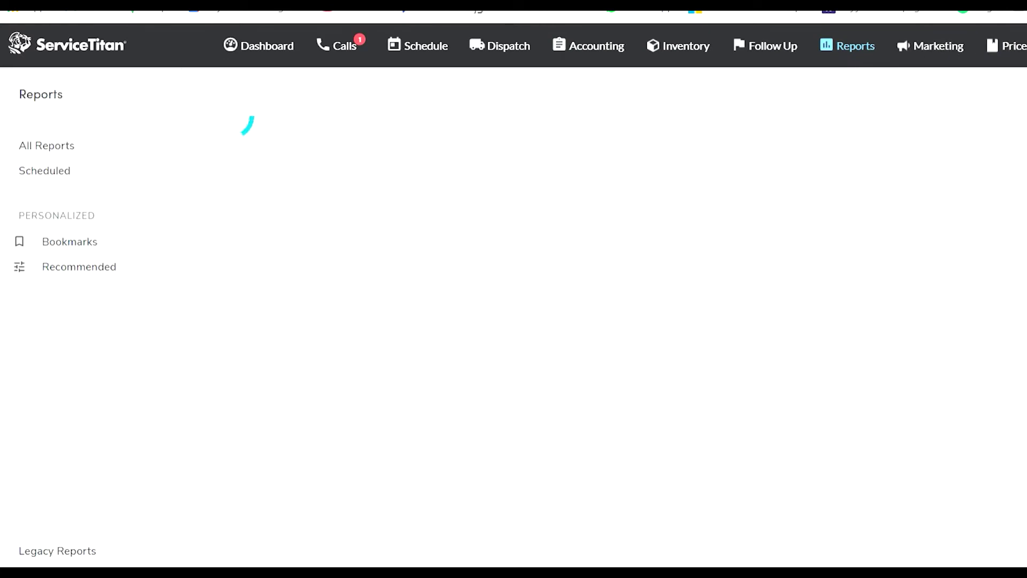
On the Search page, look through the record-type list, leaving it unchanged
left_click(339, 53)
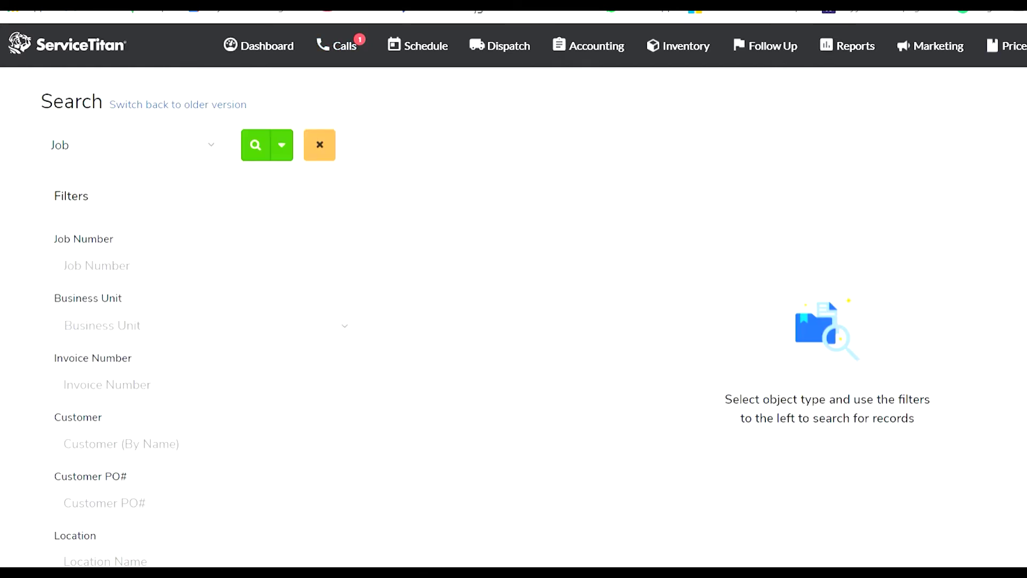
left_click(213, 152)
scroll(179, 214, "down", 1)
scroll(177, 219, "up", 3)
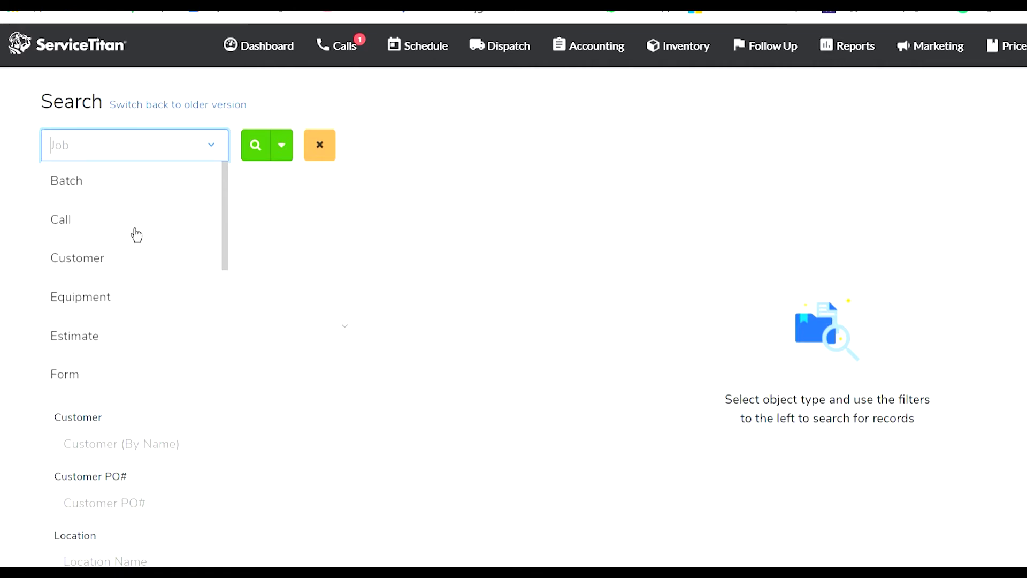
scroll(135, 315, "down", 5)
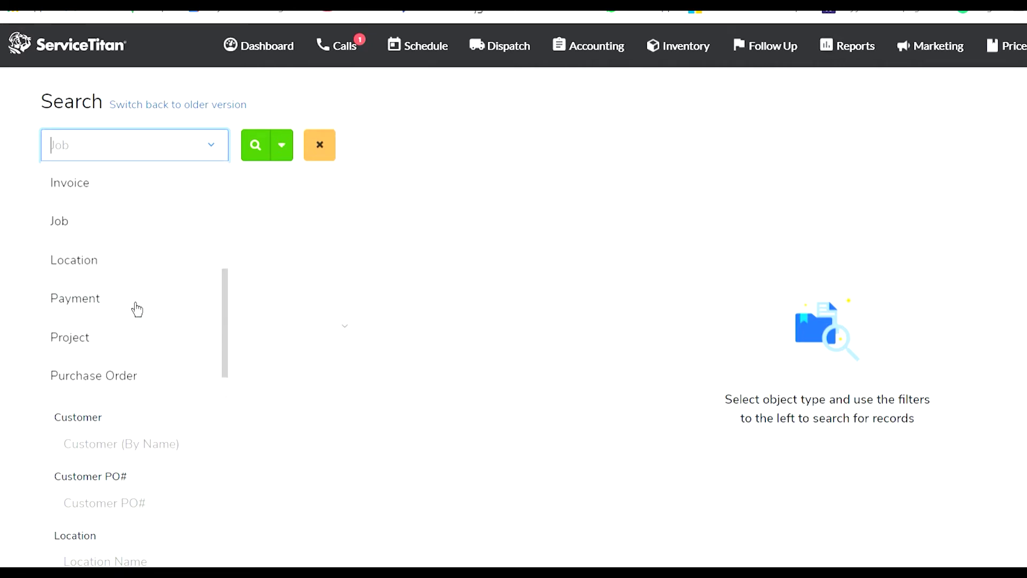
left_click(466, 236)
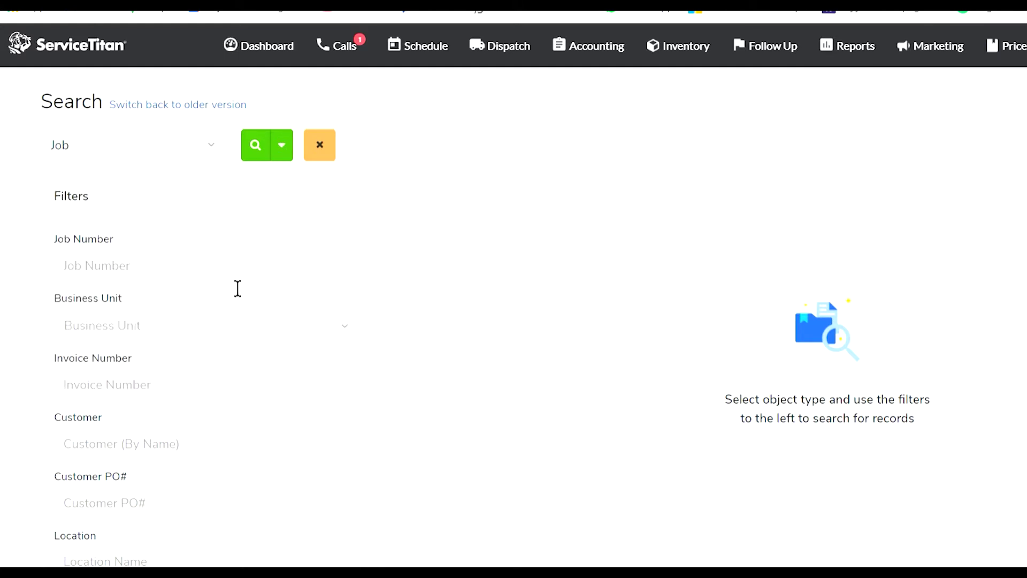
Go to the Calls booking page to start a manual call
scroll(130, 287, "down", 2)
scroll(131, 288, "down", 8)
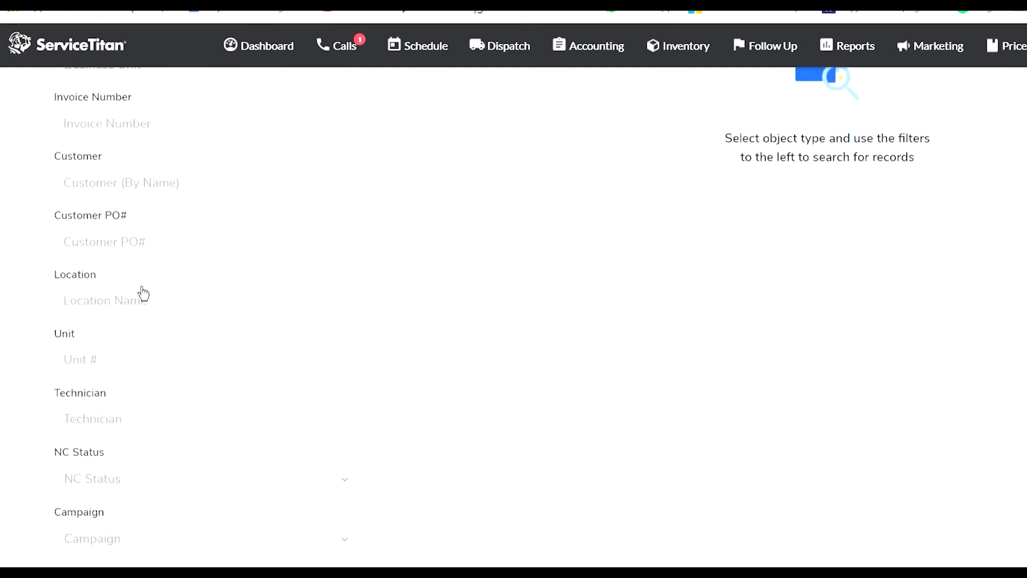
scroll(411, 343, "up", 8)
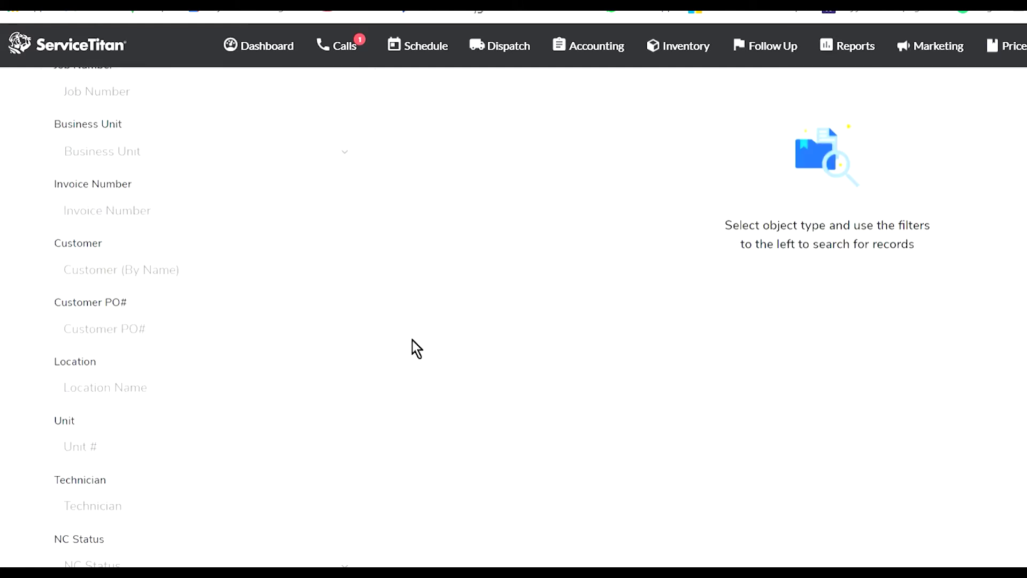
left_click(341, 46)
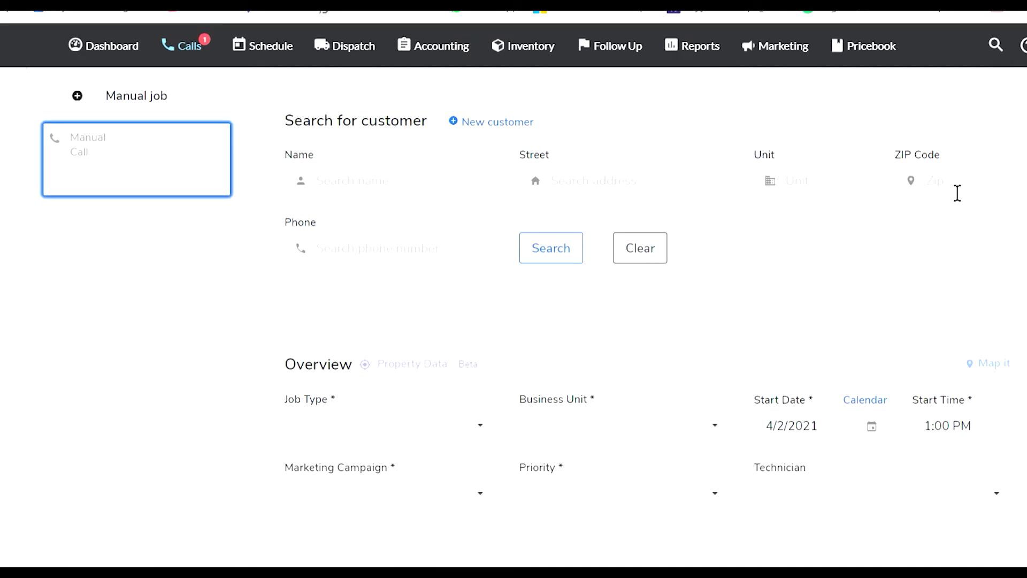
left_click(355, 268)
left_click(788, 278)
left_click(597, 188)
left_click(788, 254)
left_click(368, 259)
left_click(819, 248)
left_click(588, 185)
left_click(505, 138)
Create a new customer, entering the customer's name and a partial street address
left_click(506, 139)
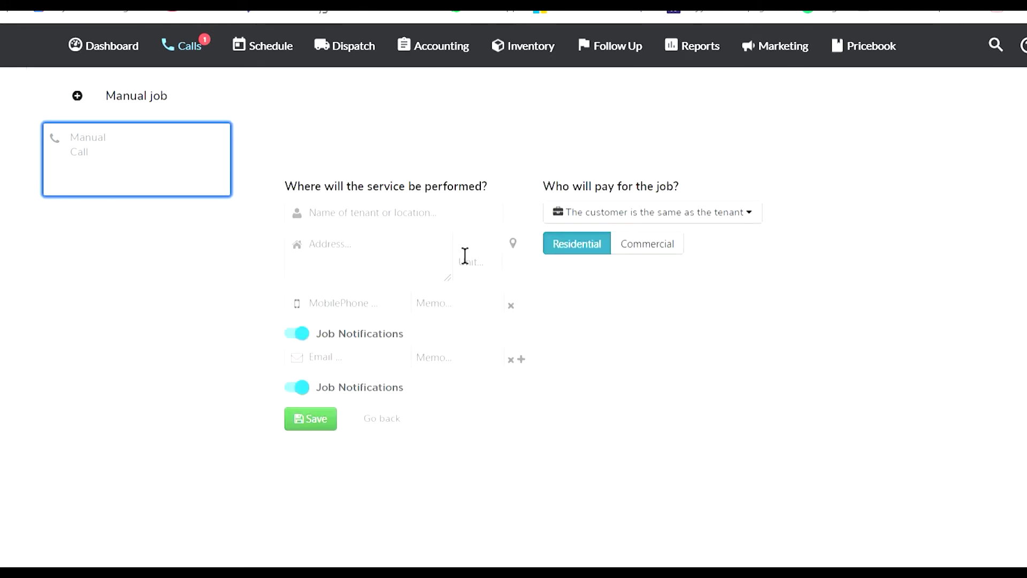
left_click(390, 224)
left_click(619, 417)
left_click(457, 218)
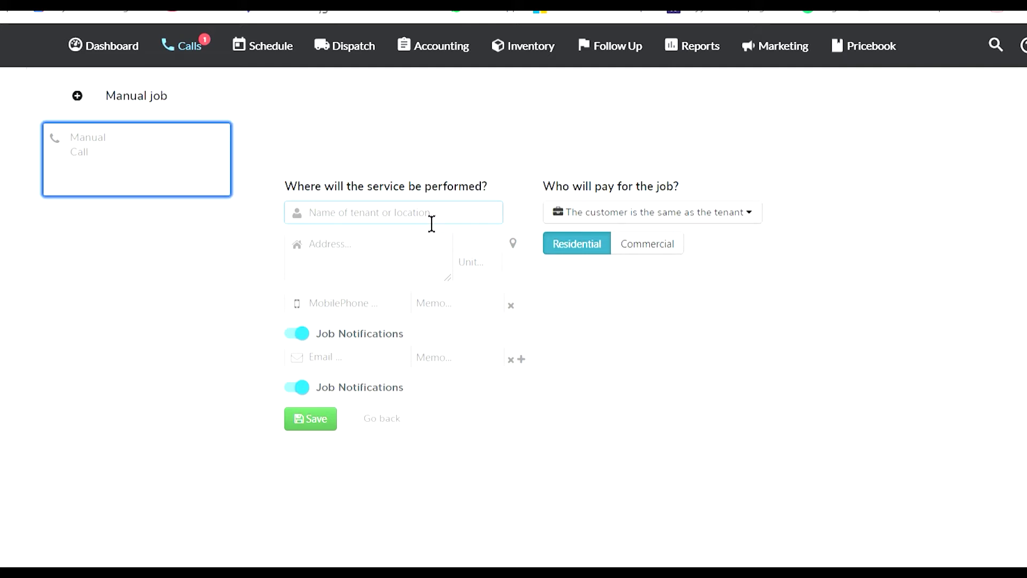
type("John Smith")
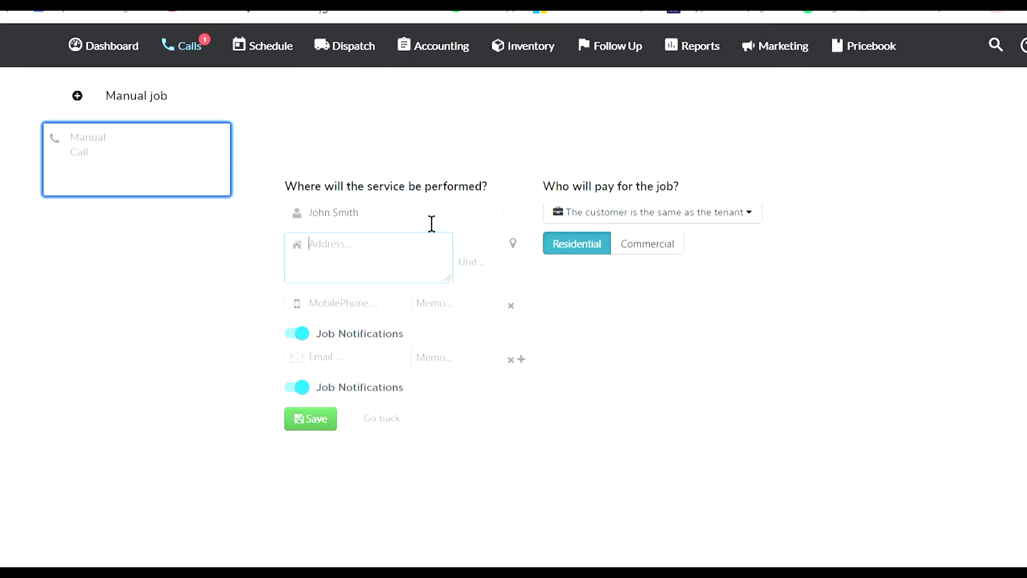
type("1234 Tropicana")
key("Tab")
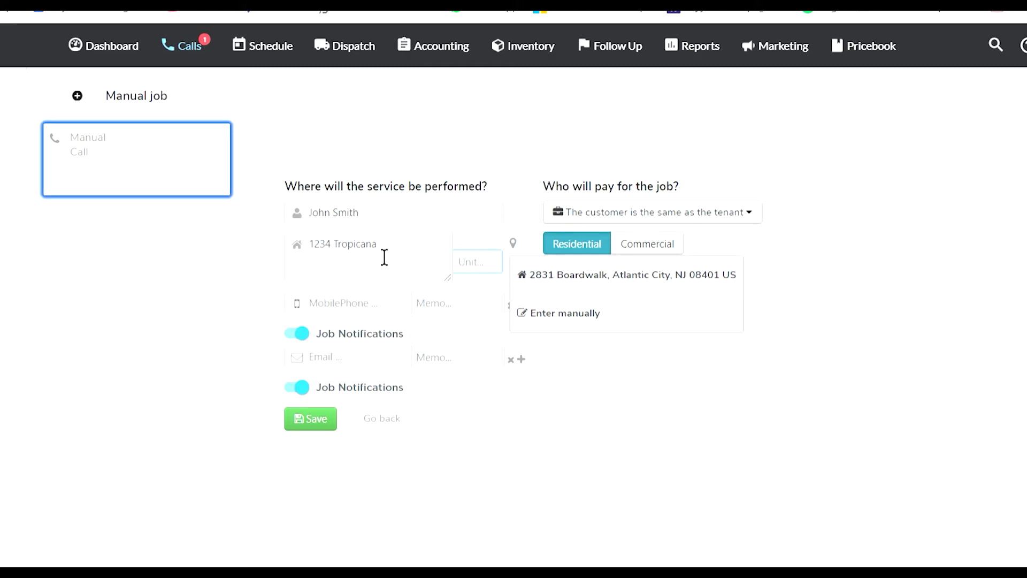
Enter the service address field by field (street, city, state, zip) and accept the suggested address
left_click(578, 323)
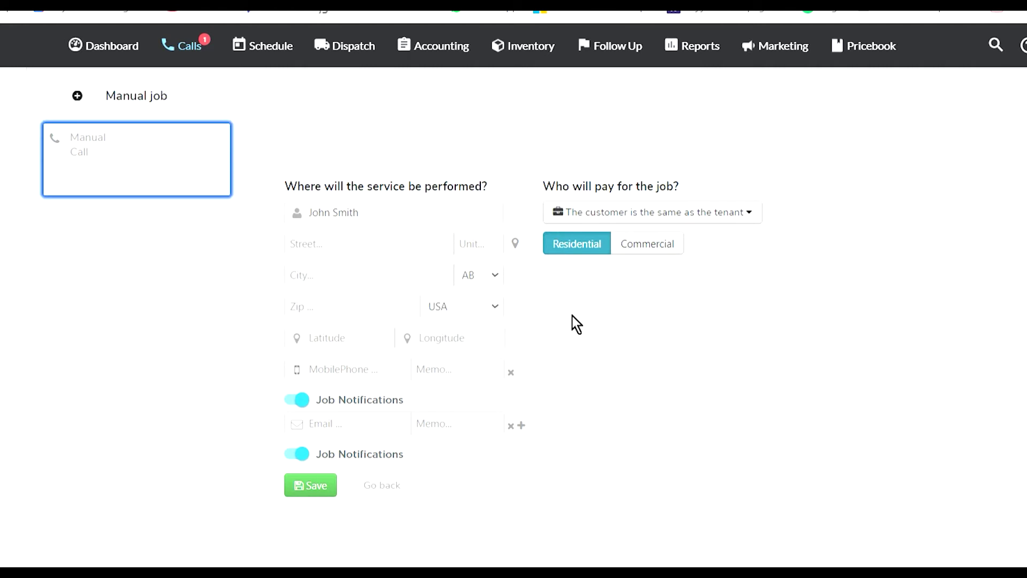
left_click(400, 254)
type("1234")
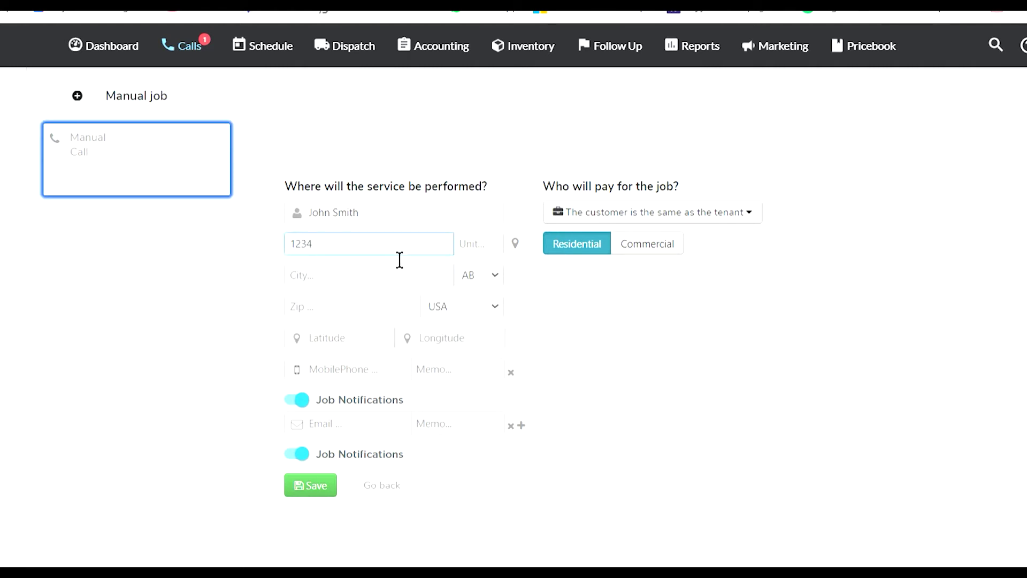
key("Tab")
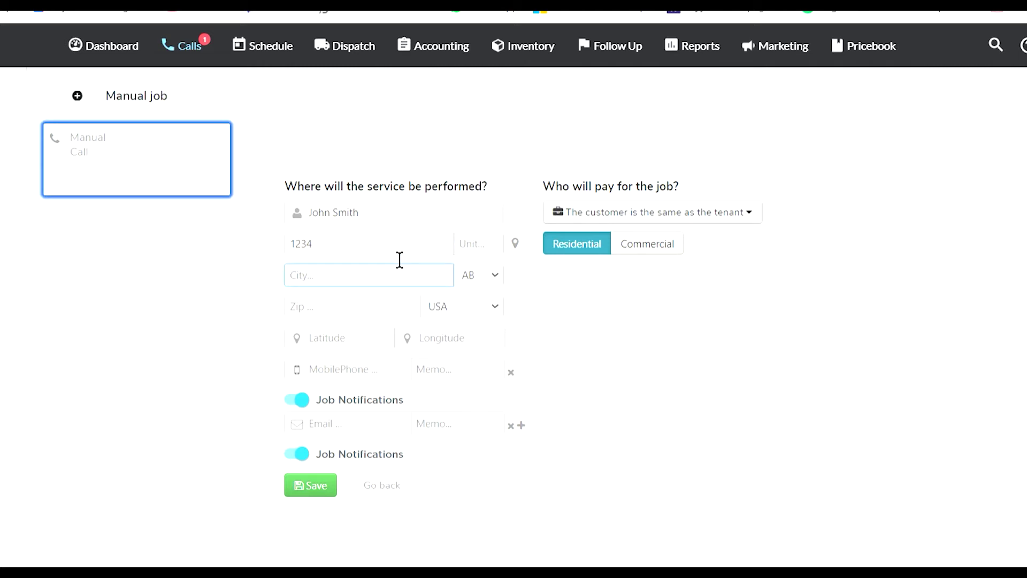
type("Las Vegas")
key("Tab")
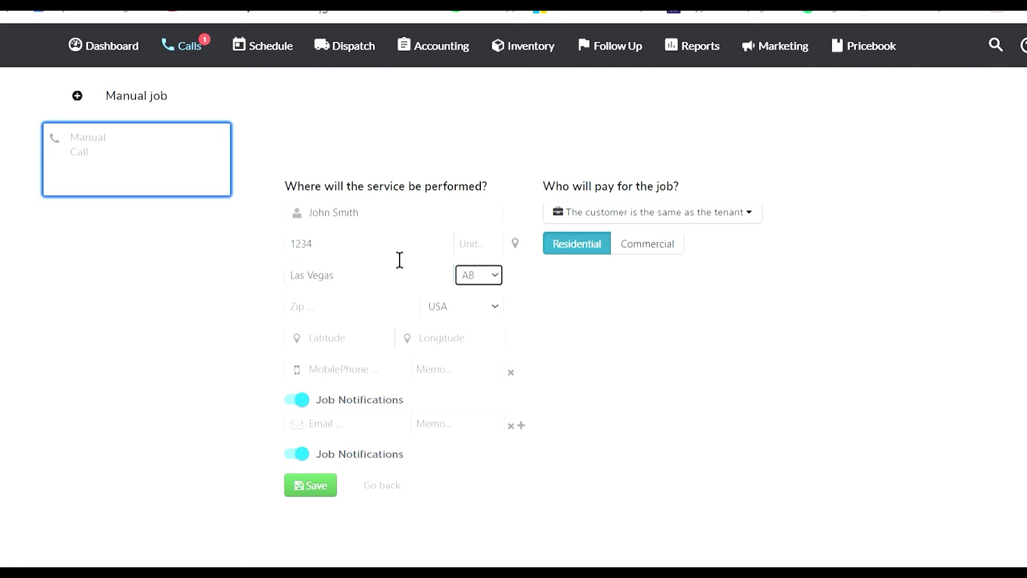
type("nv")
key("Tab")
type("8")
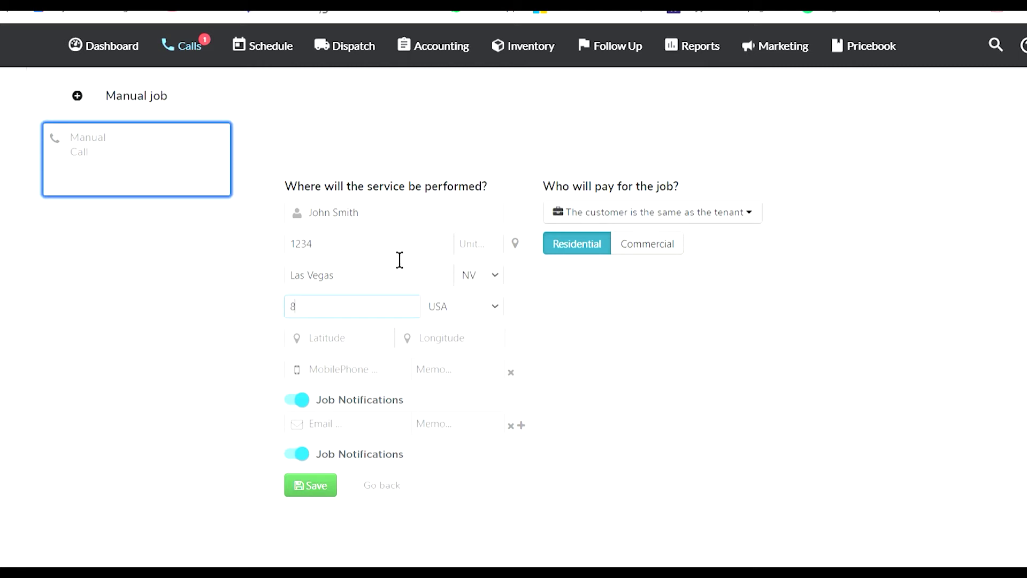
type("9147")
key("Tab")
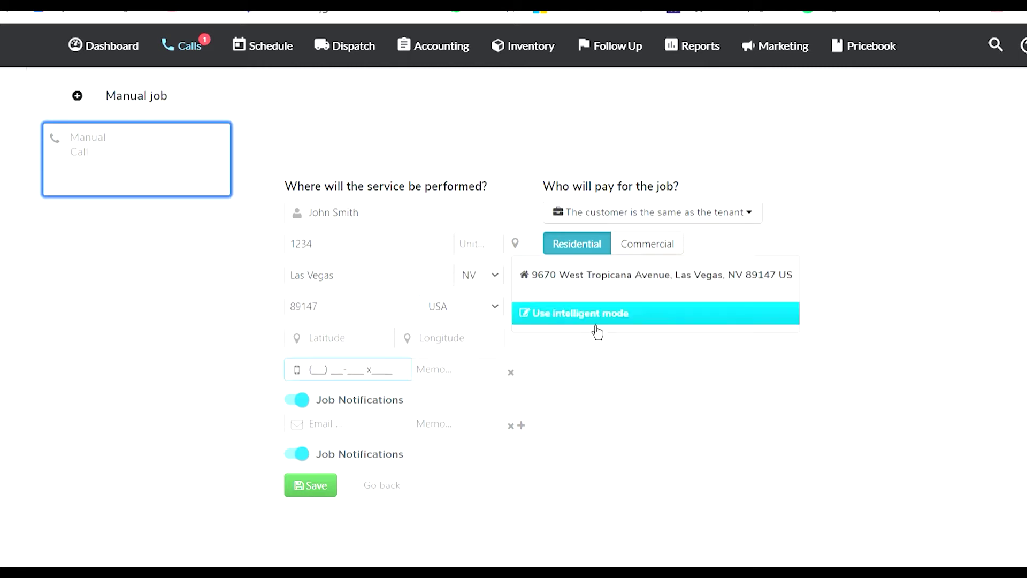
left_click(560, 288)
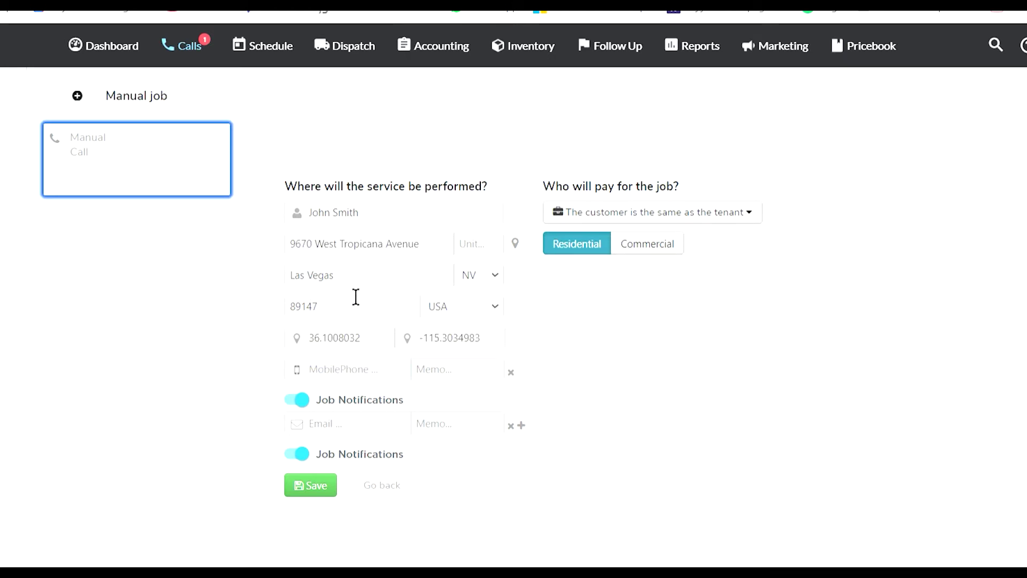
Add the customer's mobile phone number and e-mail, then save the new customer
left_click(324, 375)
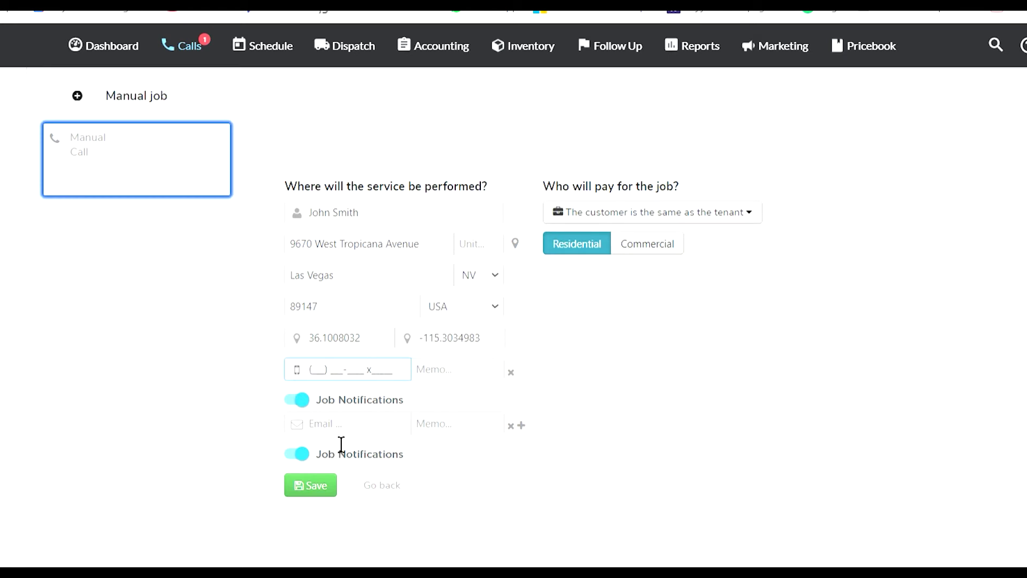
left_click(360, 432)
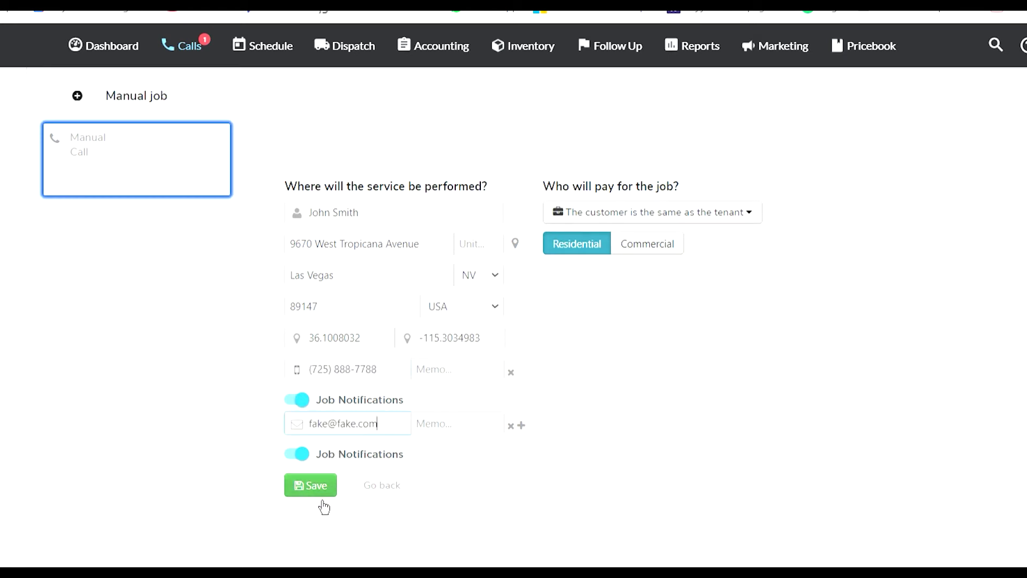
left_click(319, 496)
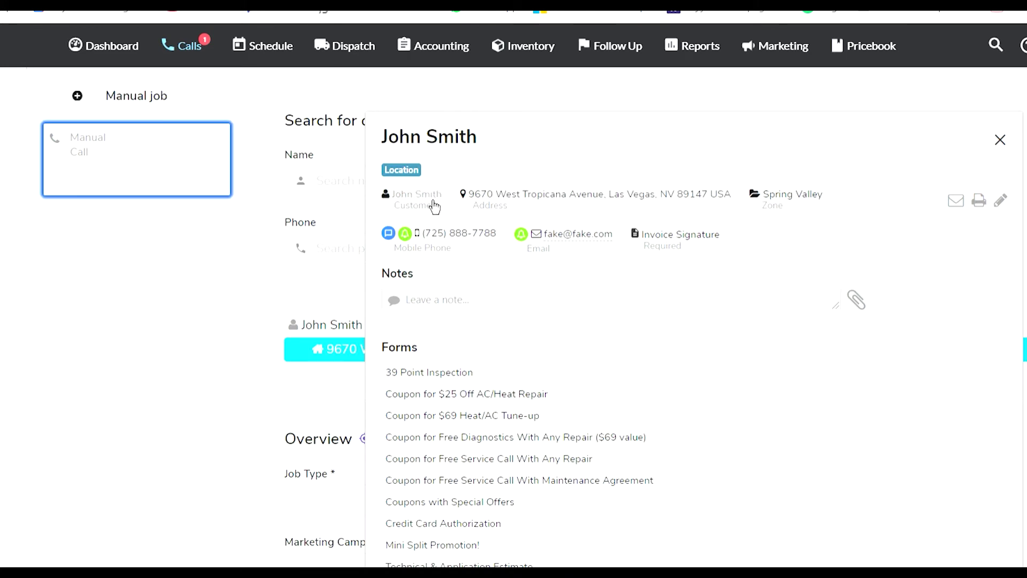
Close the location details, select the new customer and review its service location
scroll(784, 246, "down", 2)
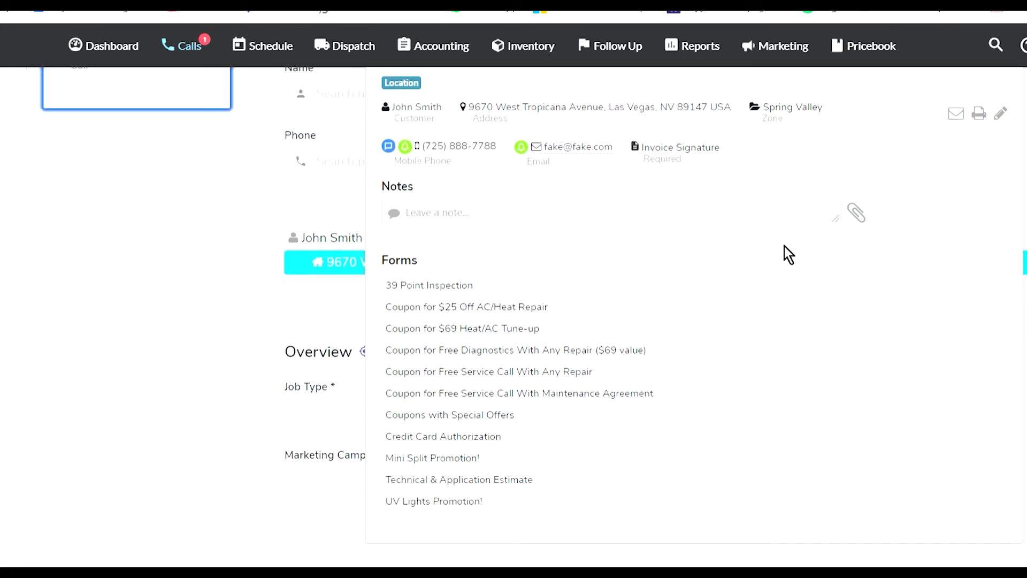
scroll(785, 246, "up", 2)
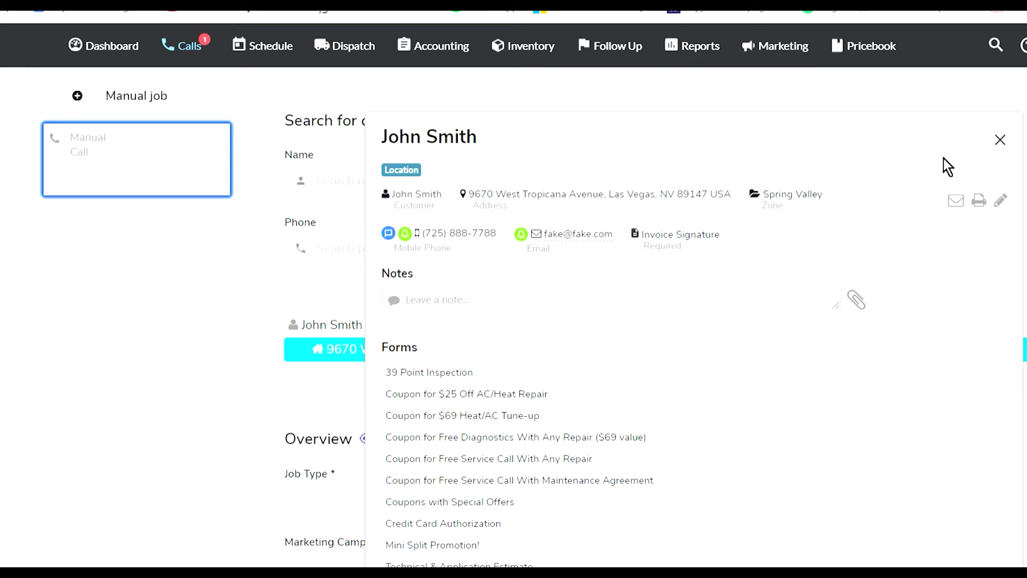
left_click(1000, 140)
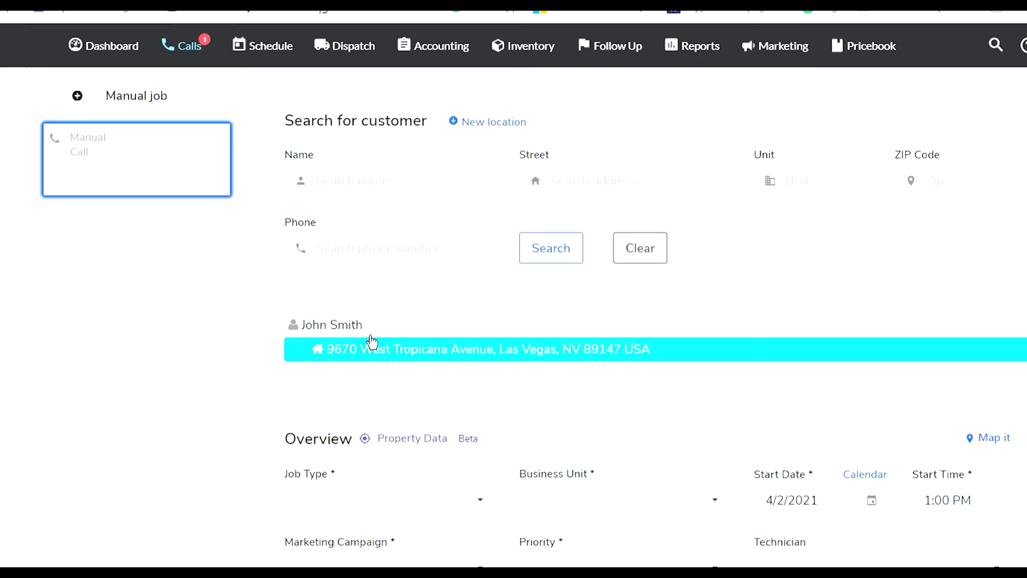
left_click(377, 336)
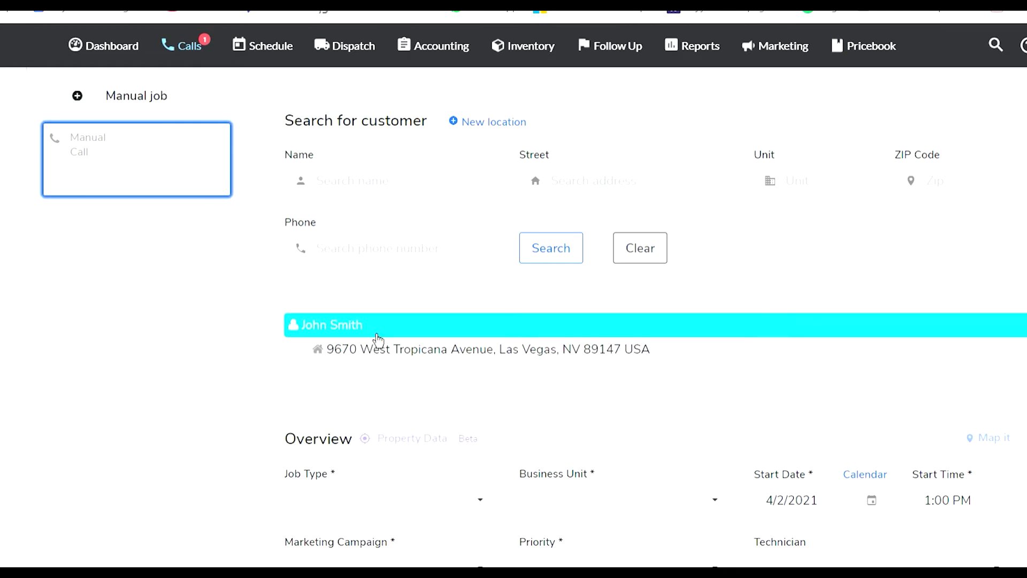
left_click_drag(385, 169, 430, 186)
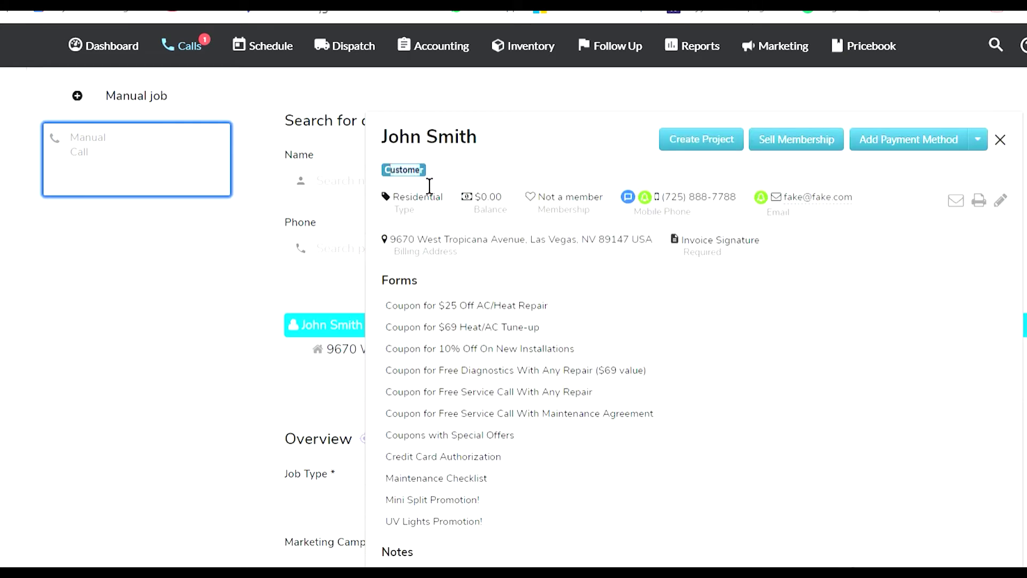
left_click(342, 360)
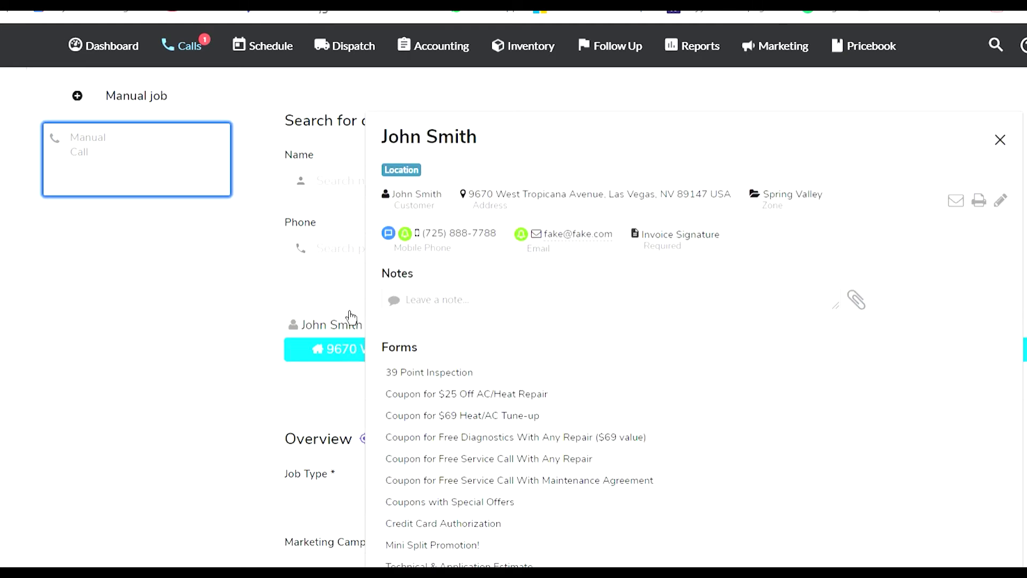
left_click(412, 180)
scroll(468, 367, "down", 5)
scroll(449, 369, "up", 3)
left_click(232, 334)
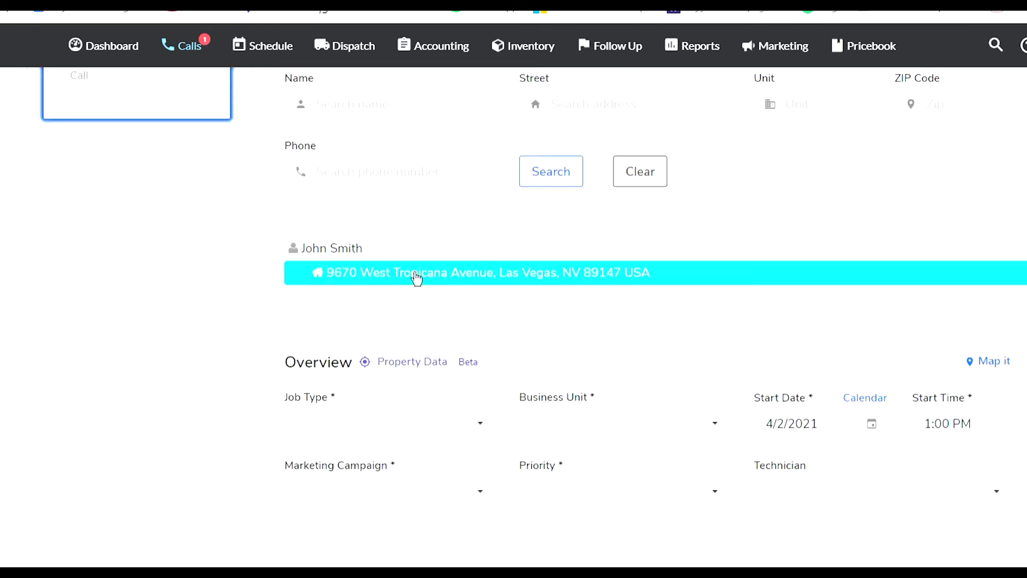
Set the job type to AC Repair and open the customer's details for editing
left_click(420, 422)
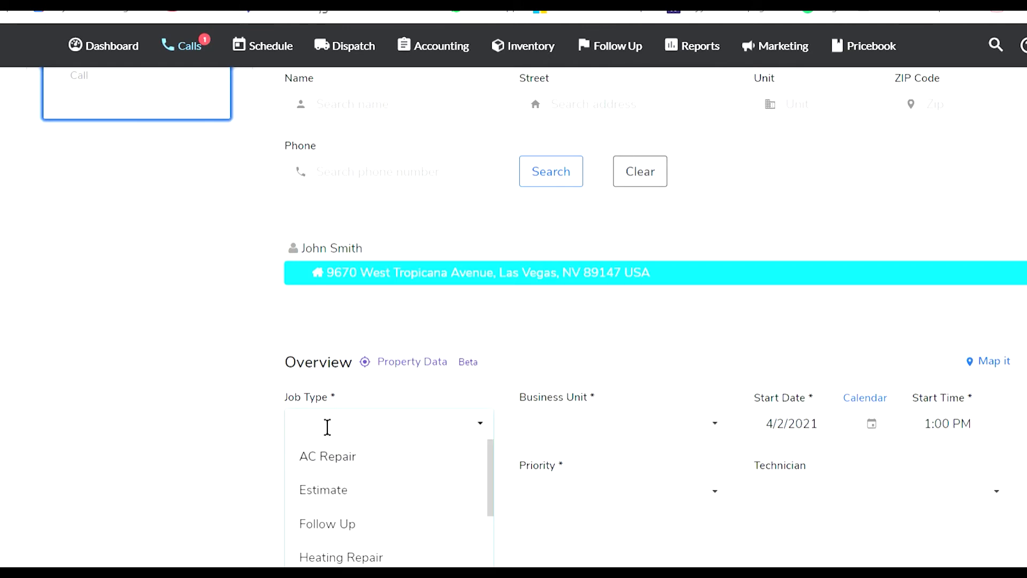
left_click(321, 454)
left_click(353, 255)
scroll(476, 256, "down", 3)
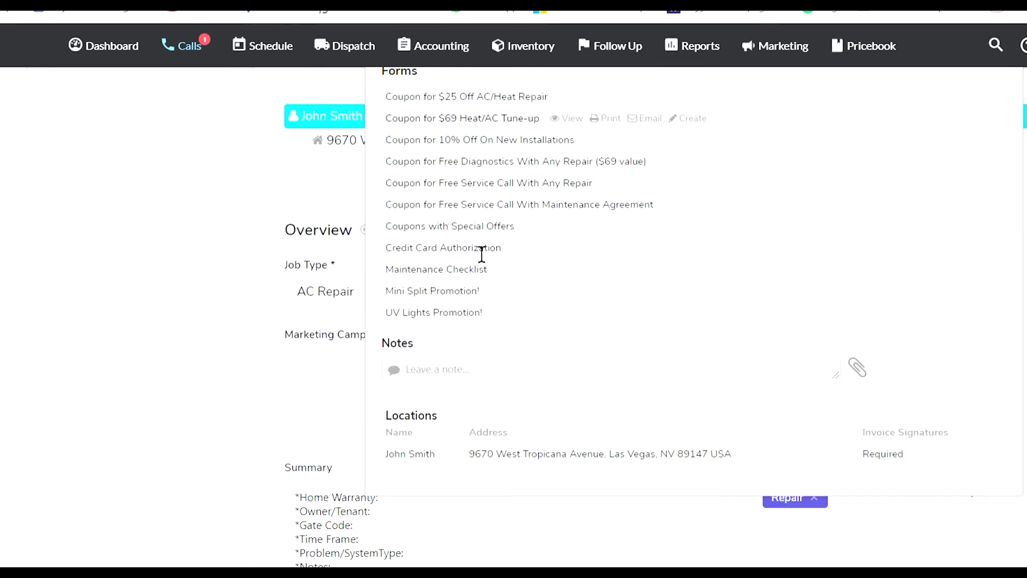
scroll(473, 283, "up", 4)
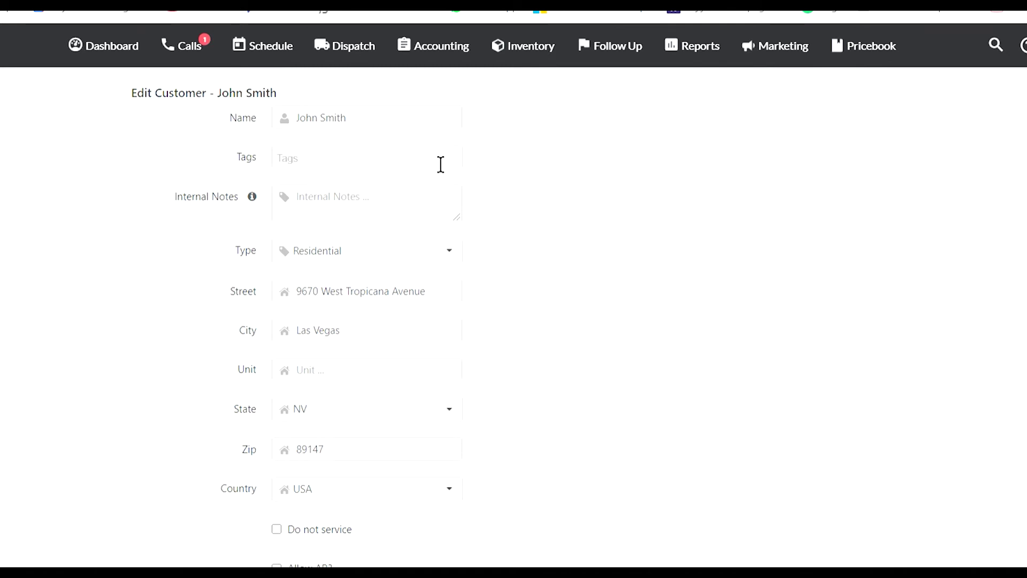
Scroll through the Edit Customer form before moving to Settings > Custom Fields
scroll(599, 173, "down", 3)
scroll(599, 180, "up", 3)
scroll(448, 256, "down", 10)
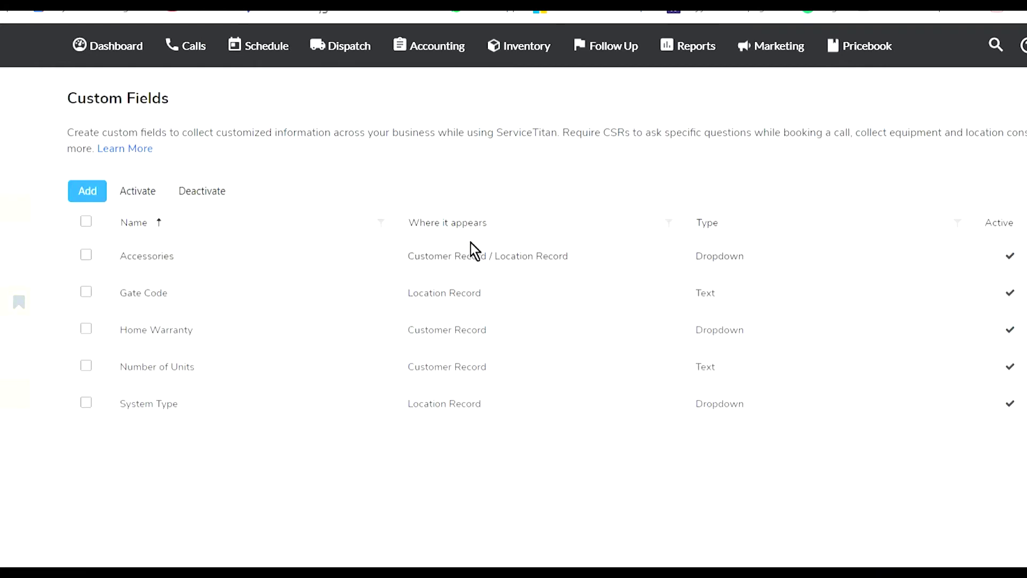
Add a custom field named System Type with the Dropdown type
left_click(101, 195)
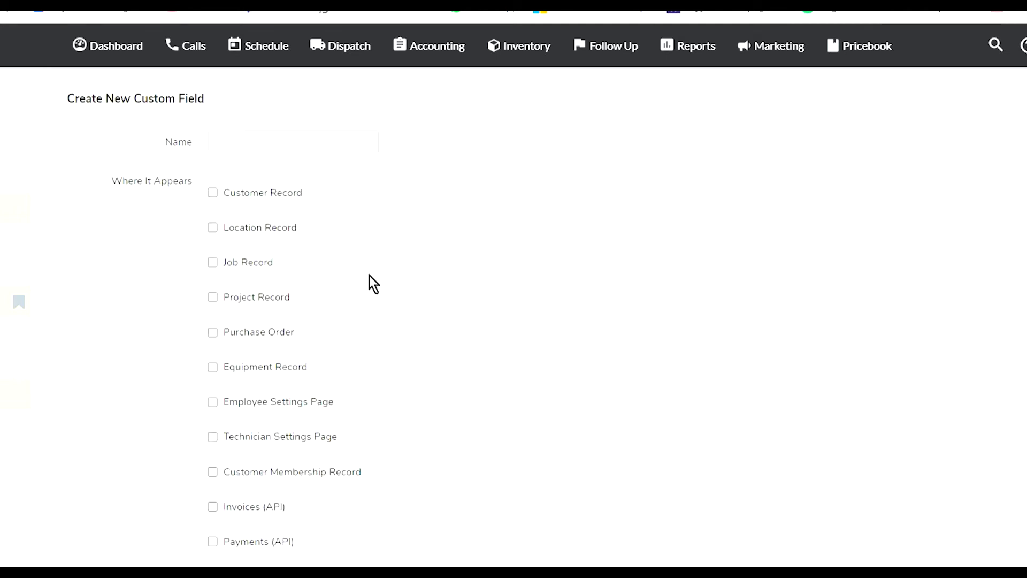
left_click(314, 150)
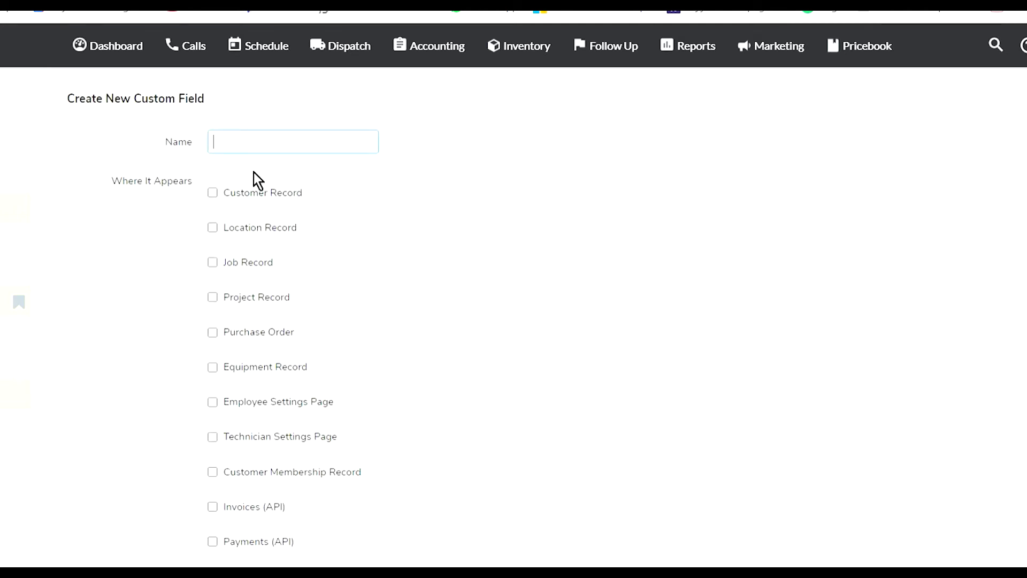
left_click_drag(129, 188, 173, 195)
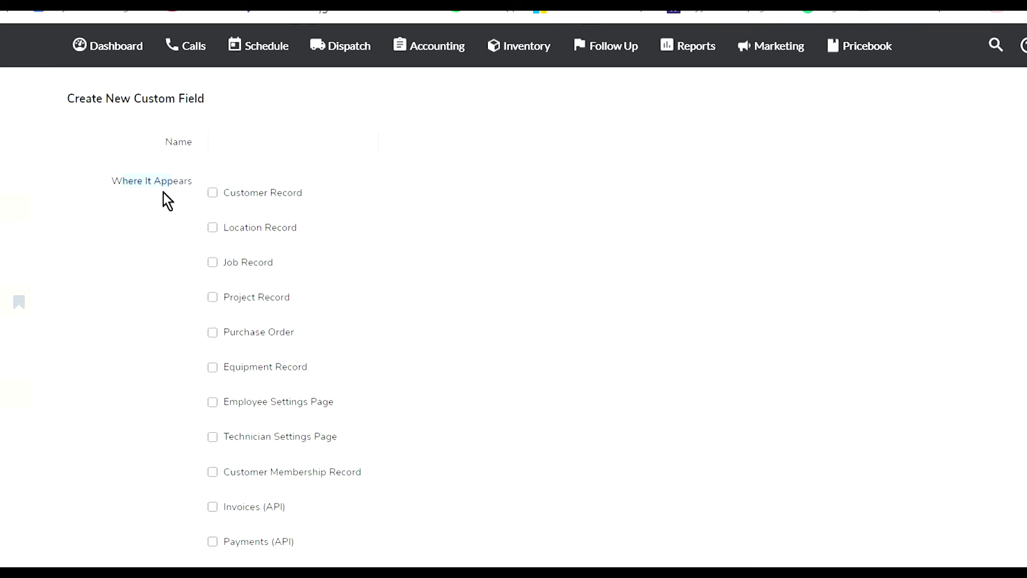
left_click(489, 170)
scroll(312, 351, "down", 5)
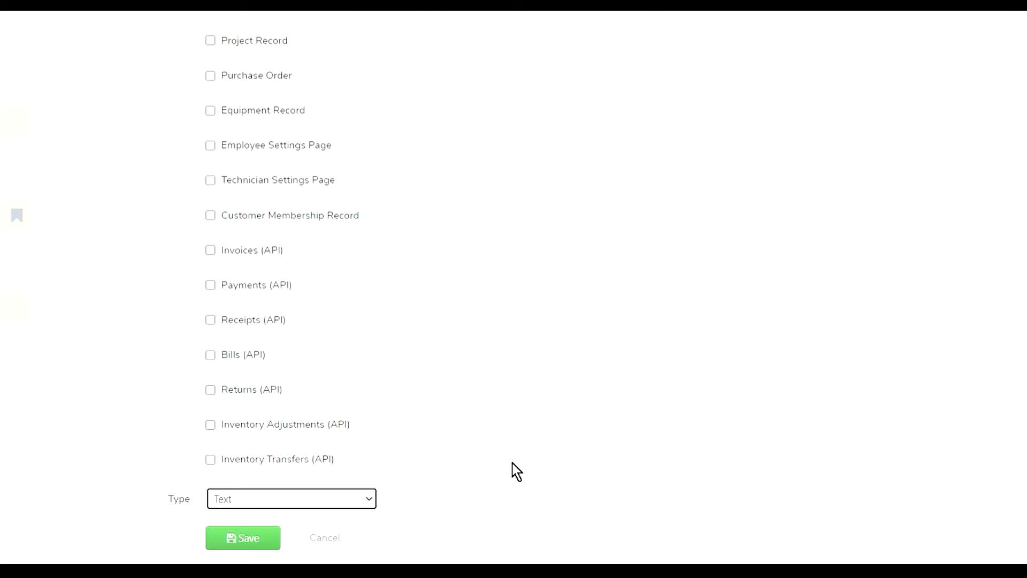
left_click(307, 532)
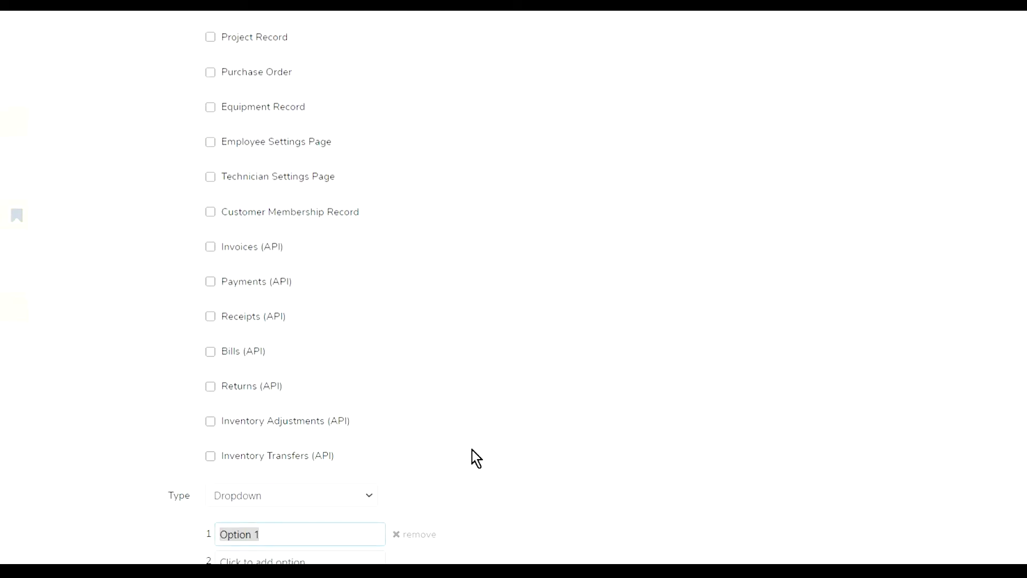
scroll(472, 450, "down", 1)
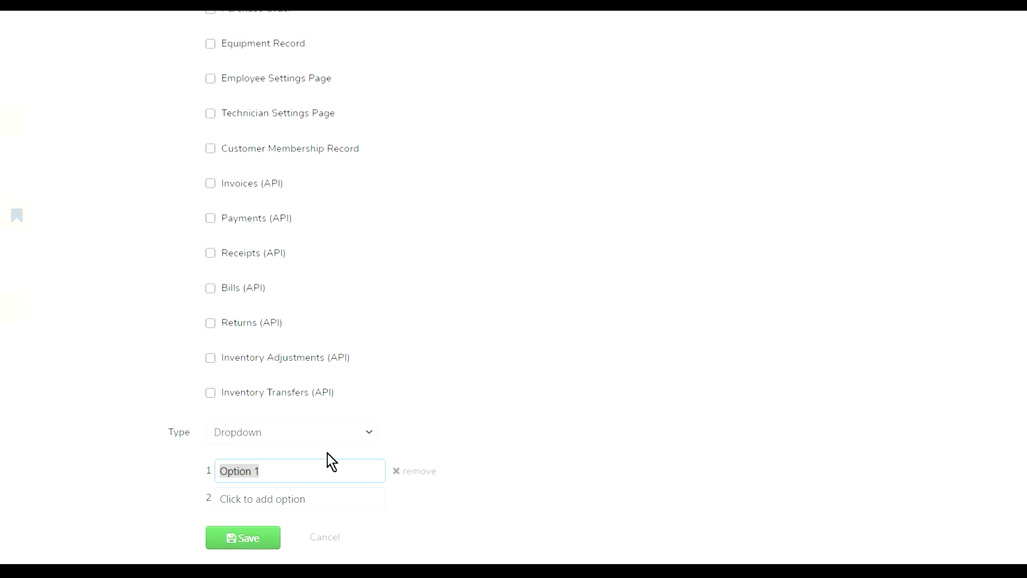
scroll(348, 396, "up", 5)
left_click(263, 63)
type("System Typ")
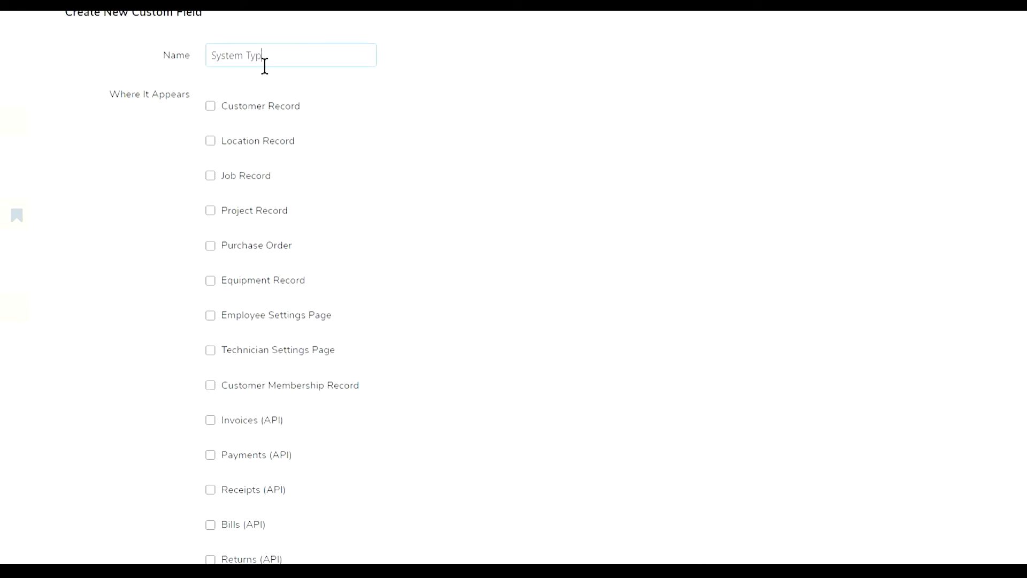
type("e")
left_click(570, 59)
scroll(503, 102, "down", 4)
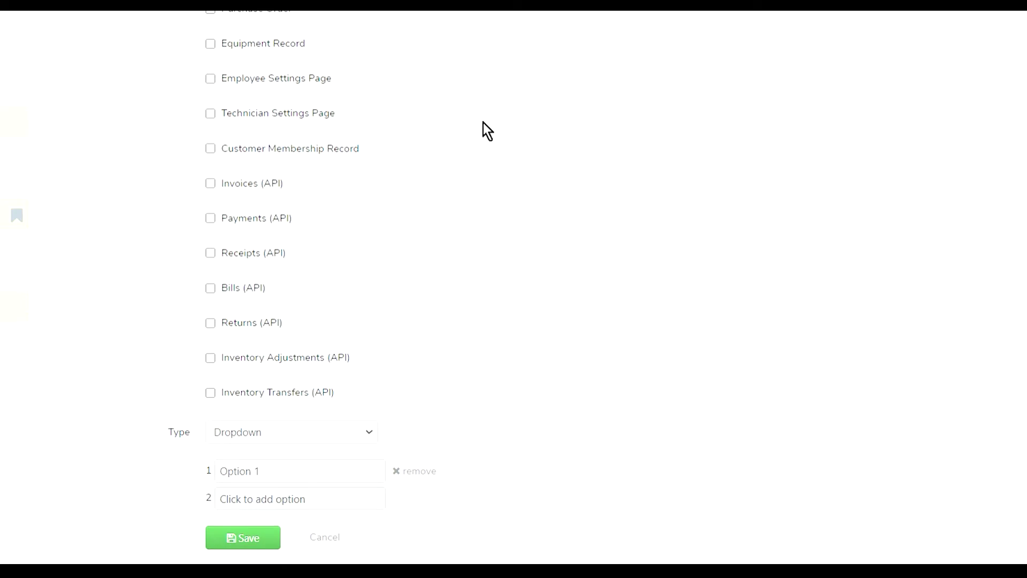
Enter the dropdown options Gas Split, HP Split, Gas Package and HP Package
left_click(308, 482)
key("ctrl+a")
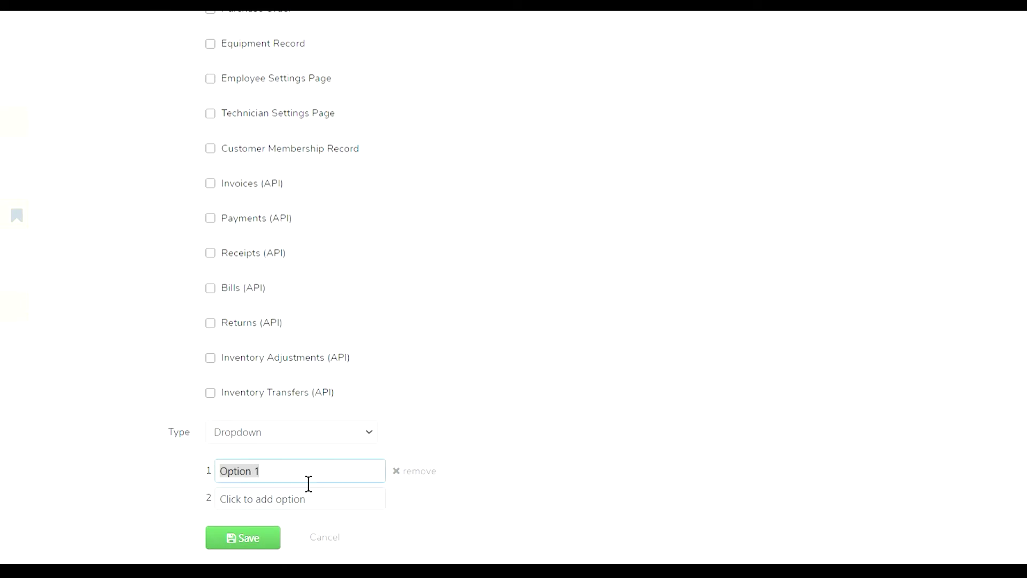
type("Gas Split")
left_click(319, 517)
type("HP ")
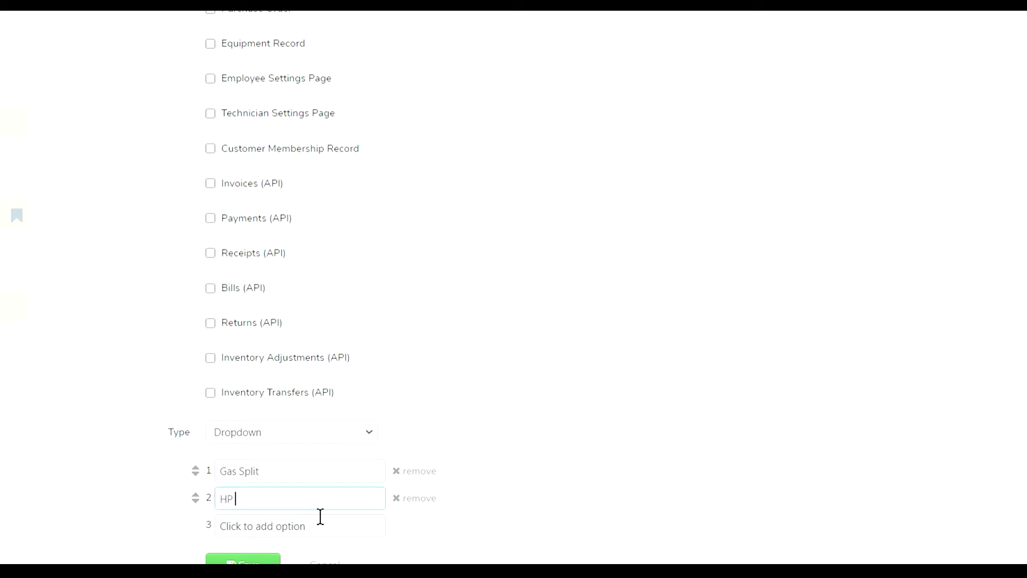
type("Split")
left_click(326, 528)
type("G")
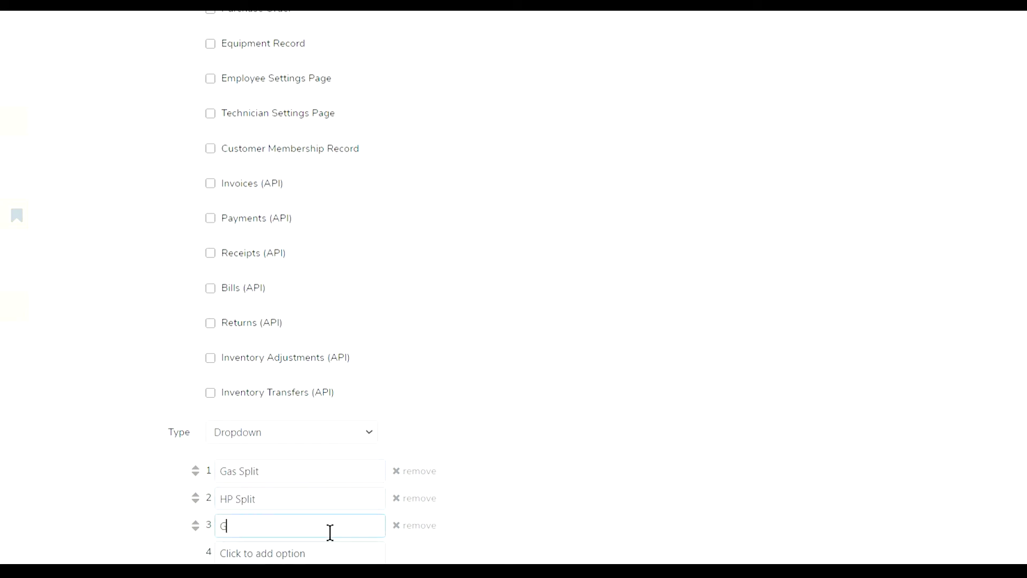
type("as Package")
left_click(321, 559)
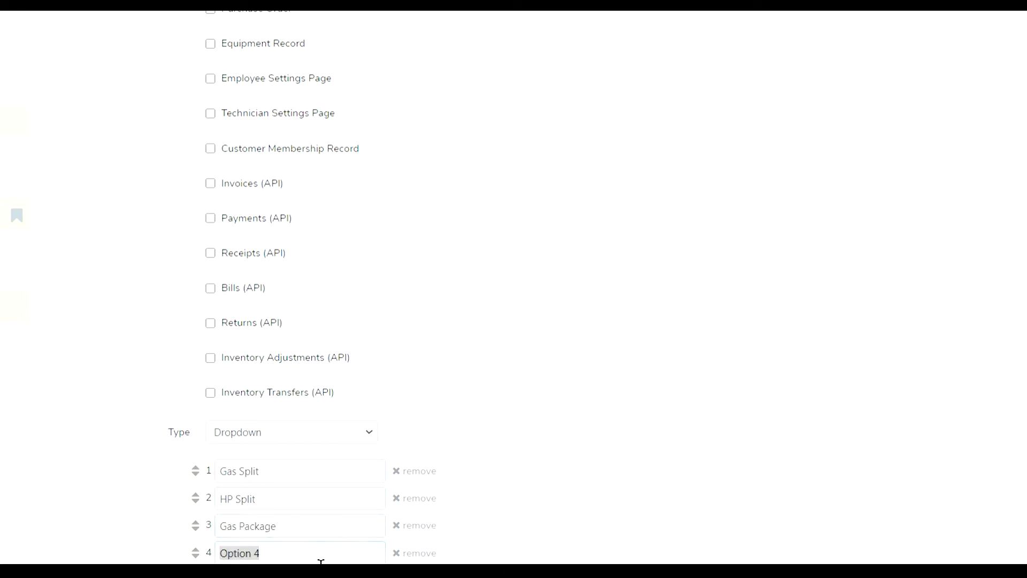
scroll(435, 497, "down", 2)
type("HP Package")
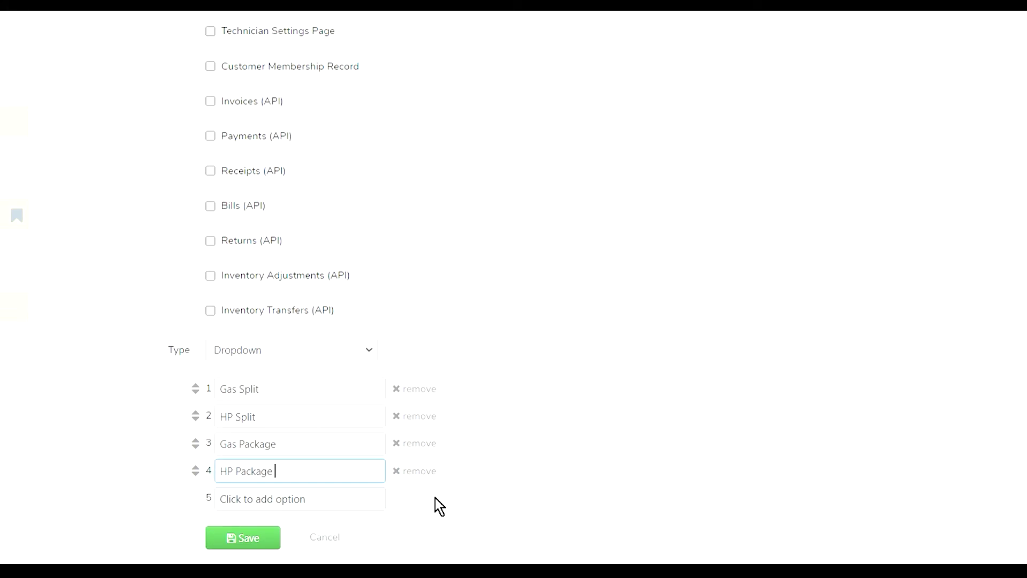
scroll(376, 384, "up", 6)
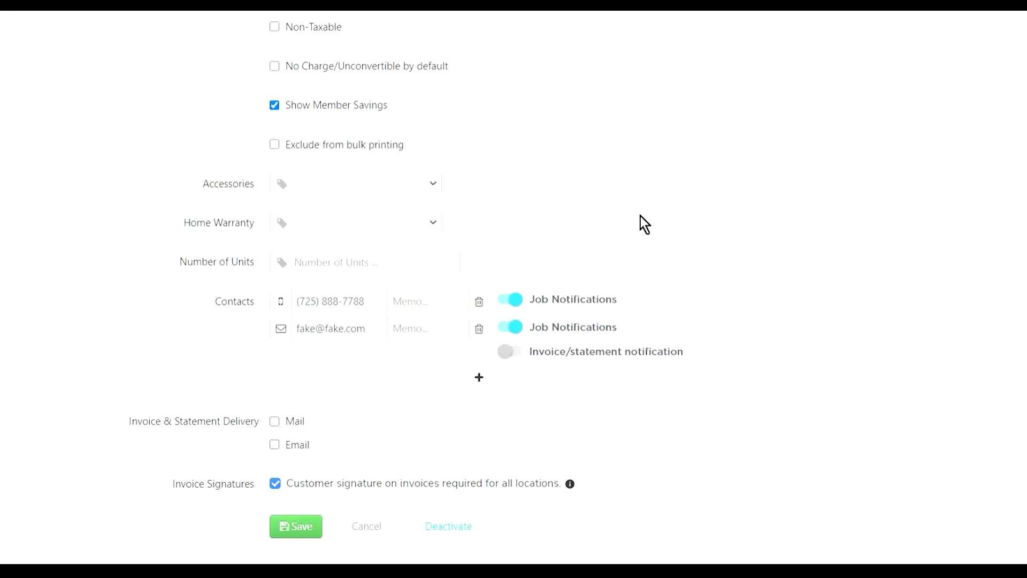
scroll(634, 230, "up", 5)
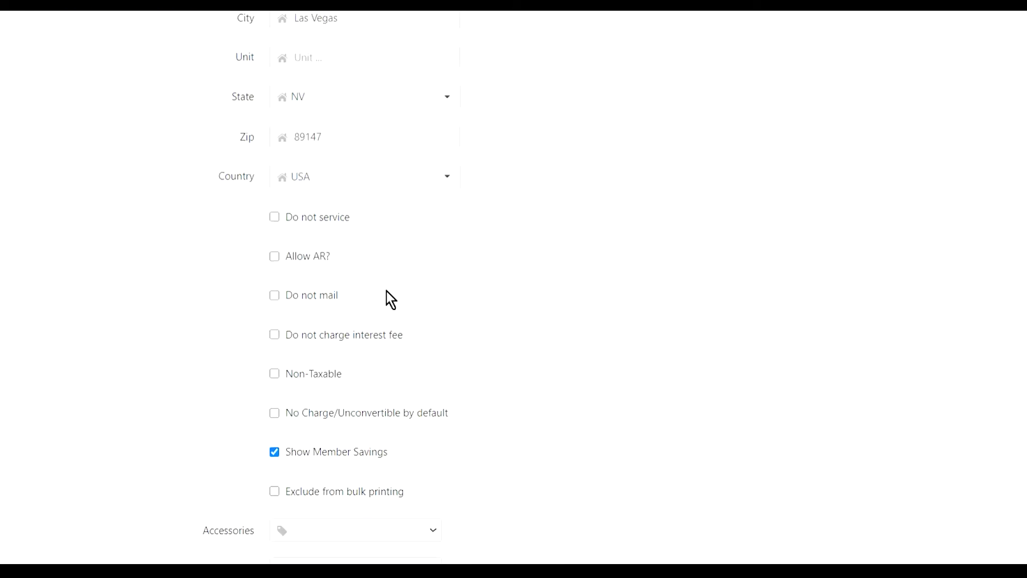
Check the Number of Units field on the customer's edit form, leaving it empty
scroll(388, 348, "down", 7)
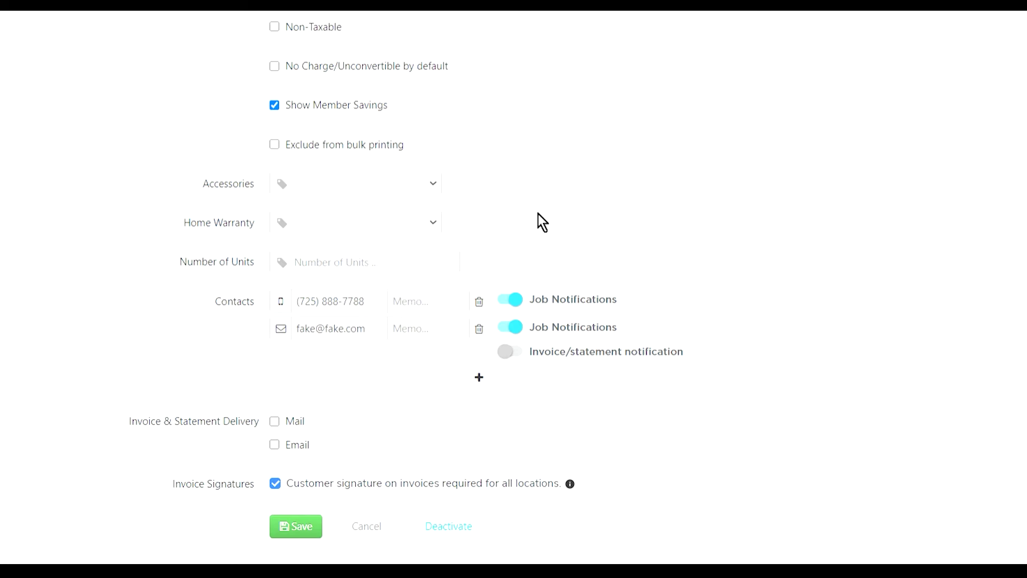
left_click(346, 270)
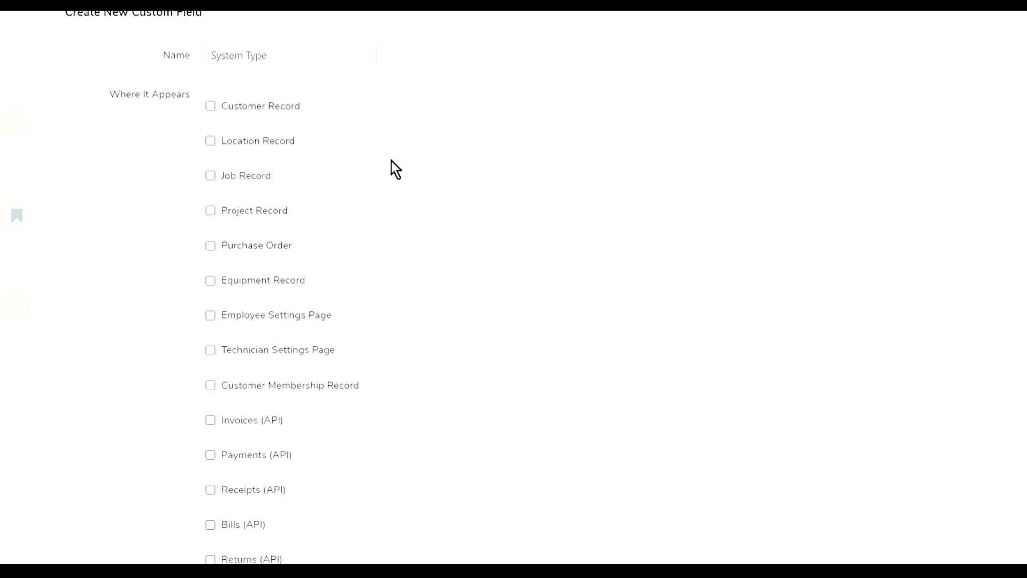
scroll(391, 161, "down", 6)
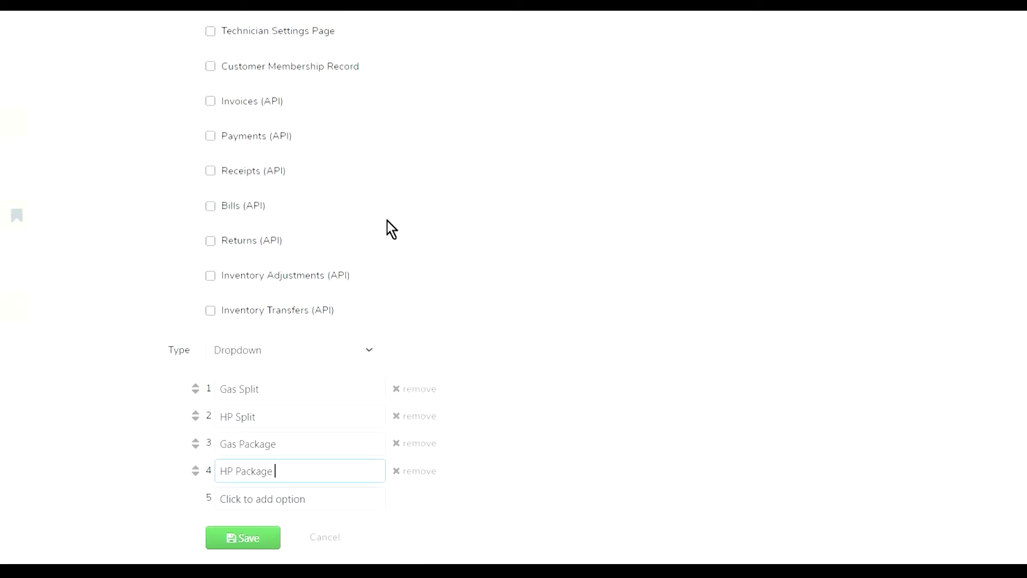
left_click(302, 364)
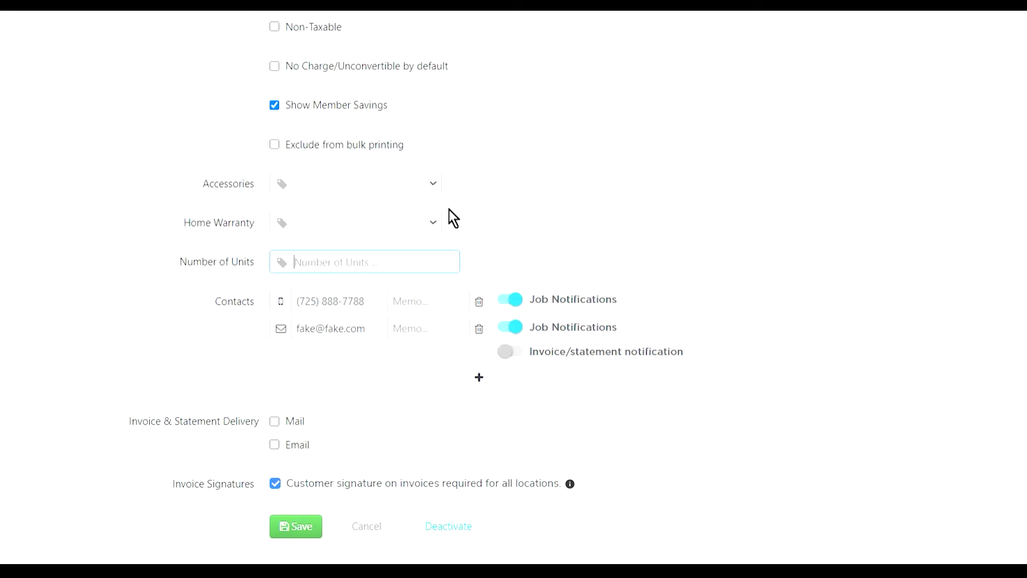
left_click(401, 246)
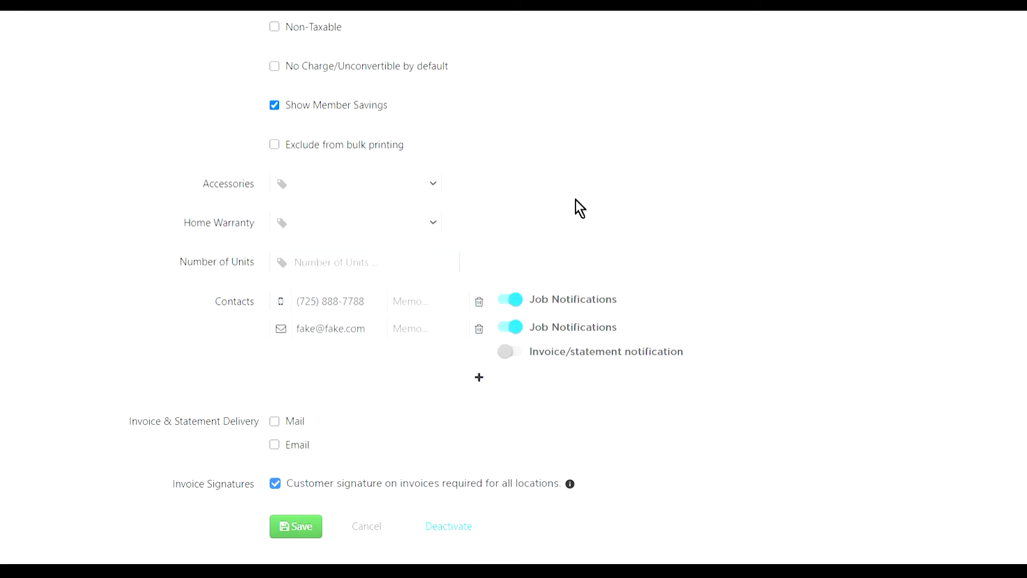
scroll(740, 297, "up", 10)
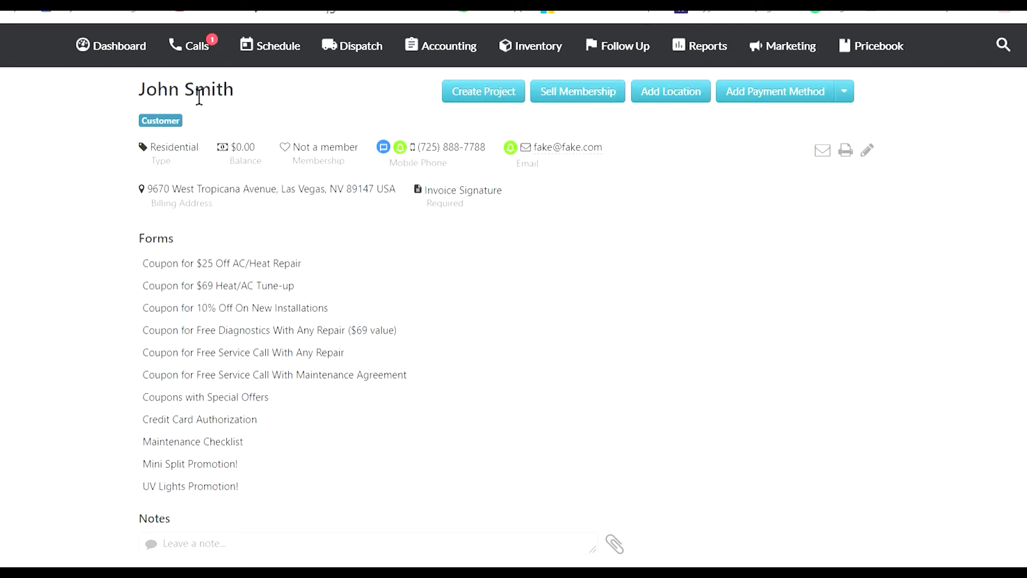
Write the note 'Notes for customer' on the customer's record and save it
scroll(385, 226, "down", 1)
scroll(388, 238, "up", 1)
scroll(478, 271, "down", 1)
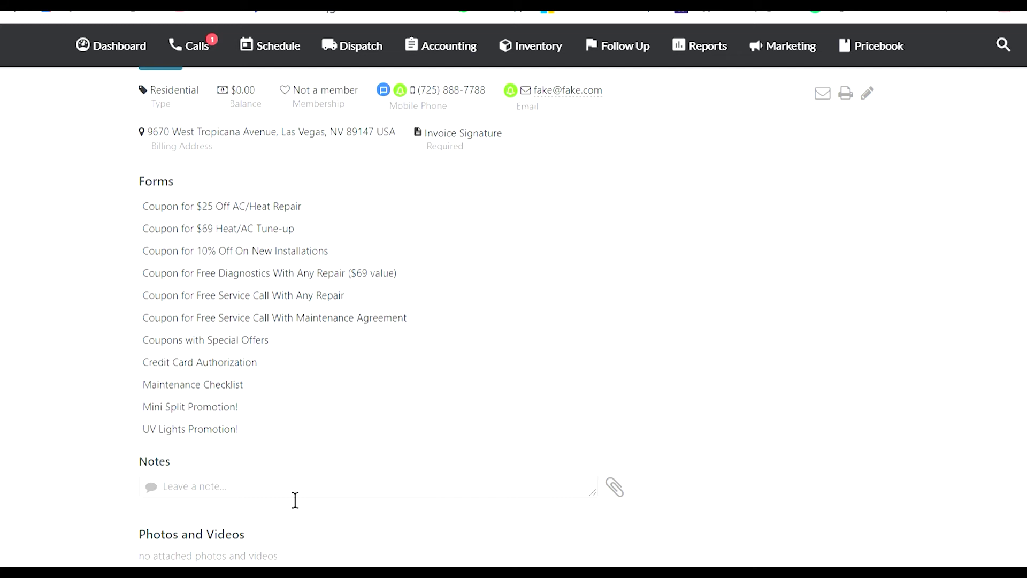
left_click(295, 499)
type("Notes for customer")
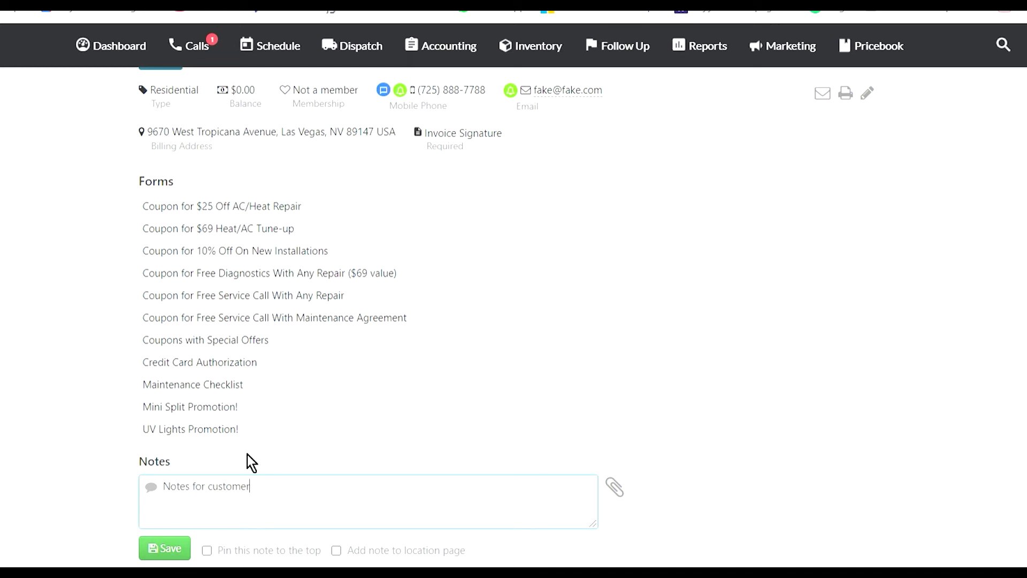
left_click(172, 551)
scroll(277, 538, "down", 1)
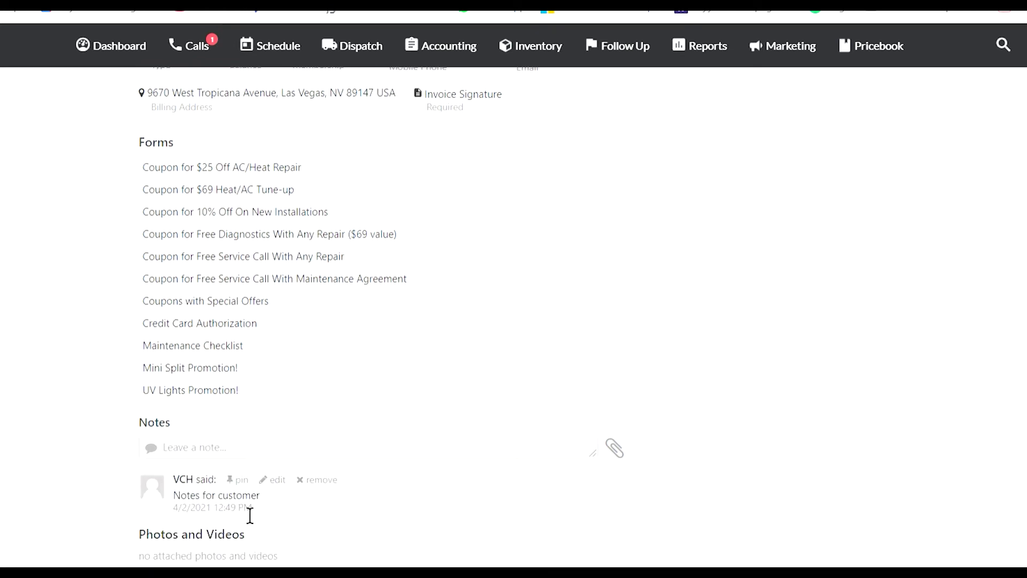
scroll(491, 506, "down", 2)
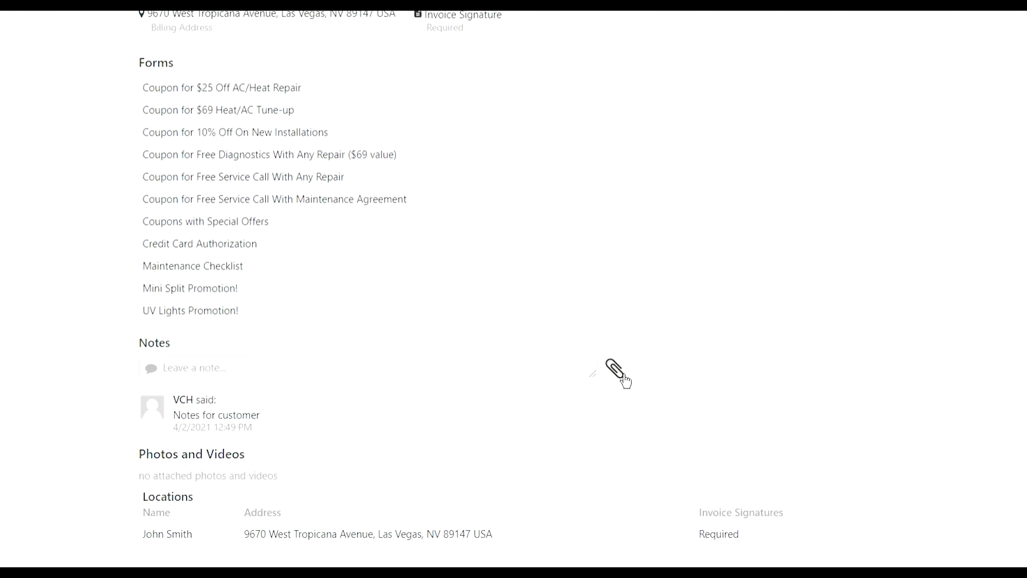
mouse_move(419, 431)
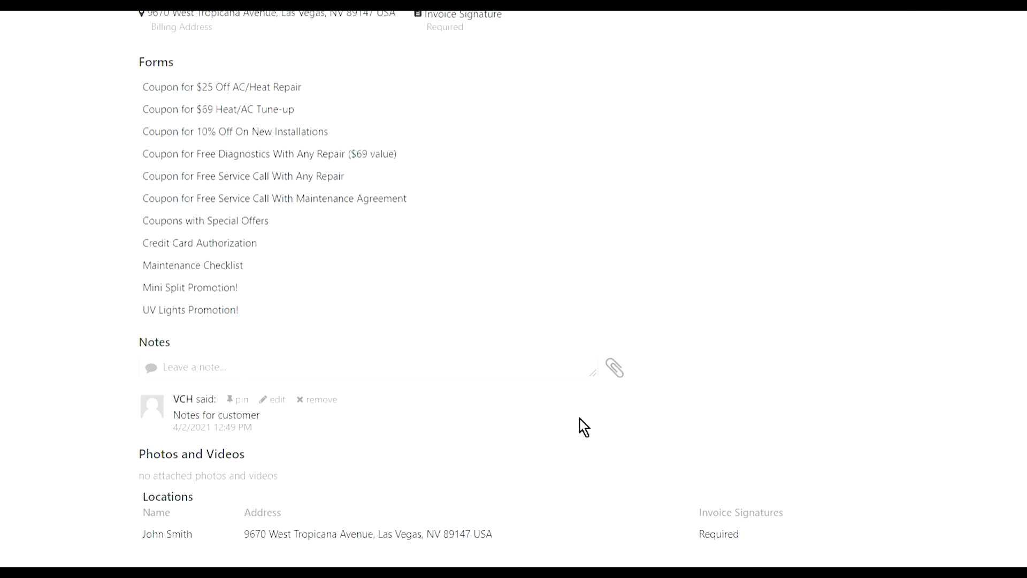
scroll(399, 431, "up", 1)
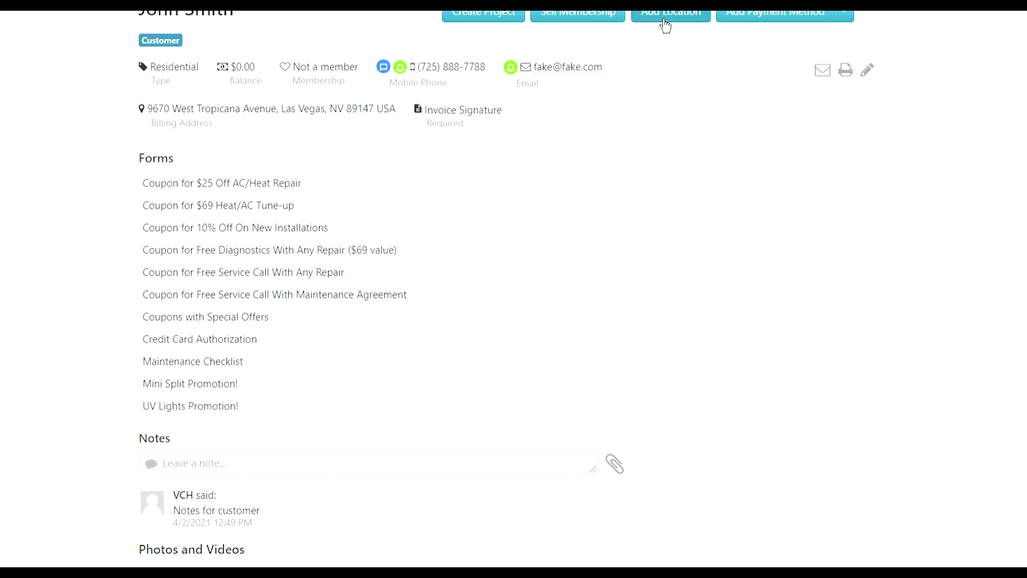
Open the customer's service location page and scroll up to its header and actions
scroll(615, 160, "down", 1)
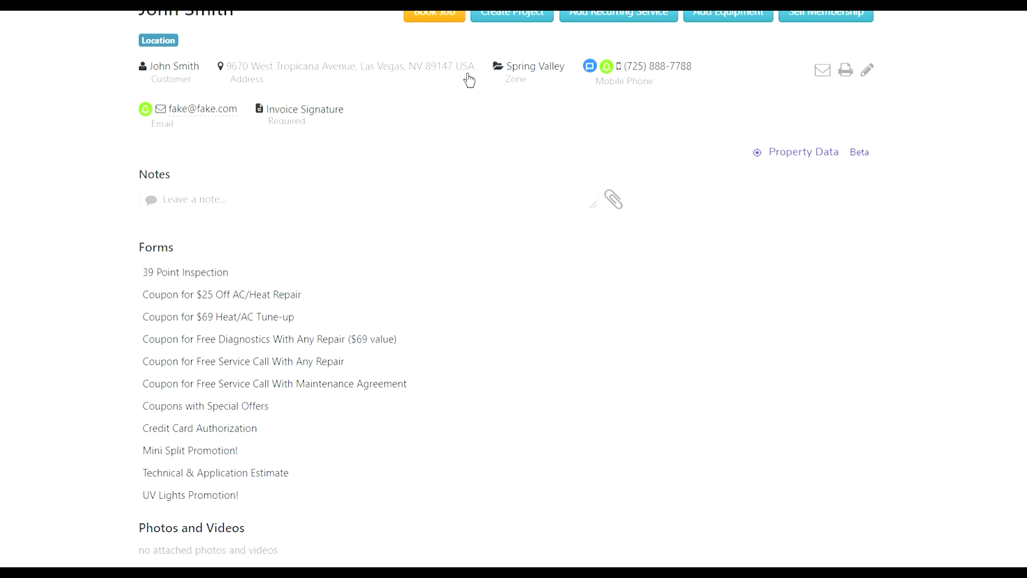
scroll(932, 155, "down", 1)
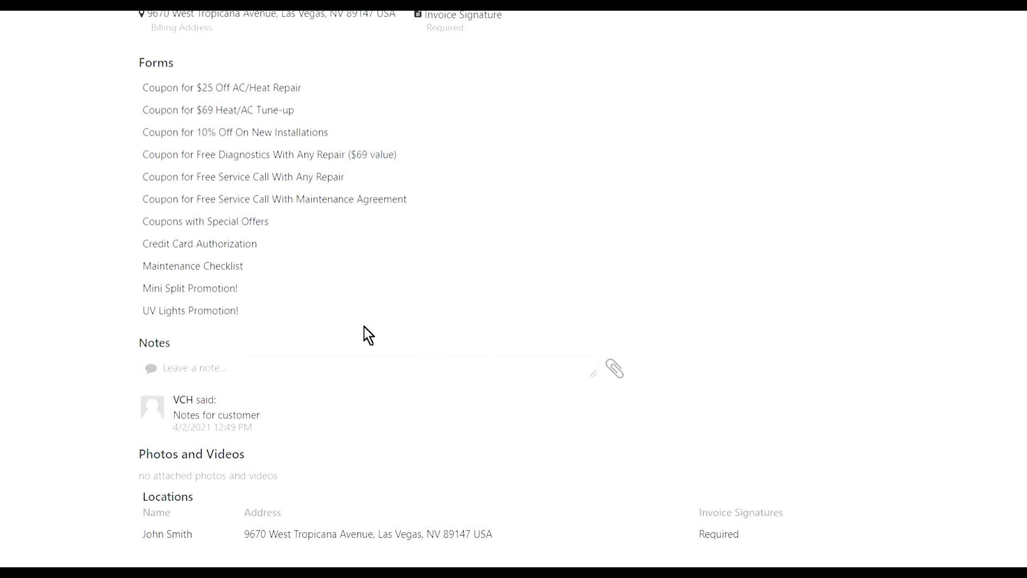
mouse_move(378, 321)
scroll(867, 380, "up", 2)
scroll(788, 321, "down", 2)
left_click(389, 542)
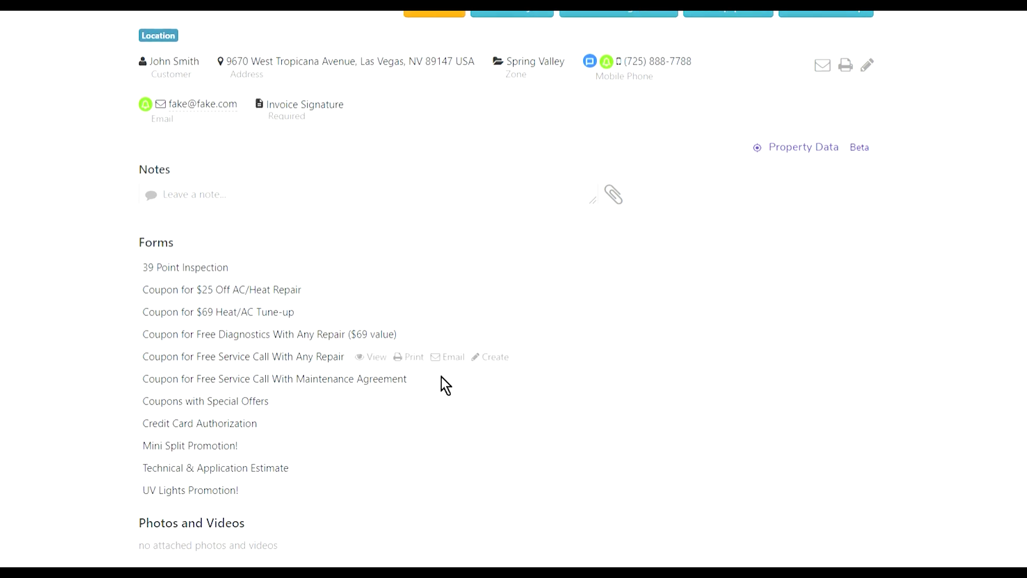
scroll(444, 386, "up", 2)
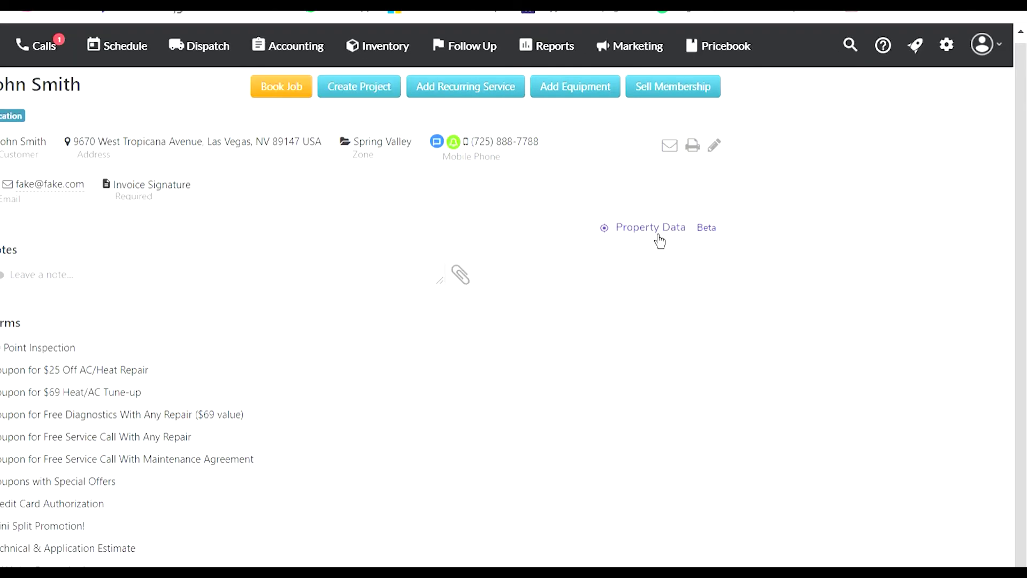
Open the location's Property Data panel, scroll through its details, and close it
left_click(658, 236)
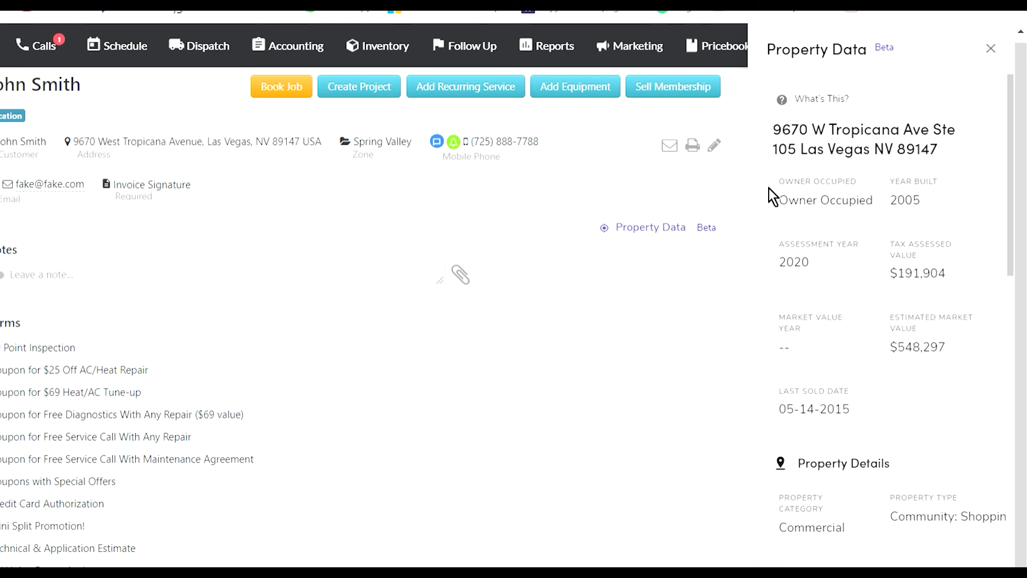
mouse_move(917, 218)
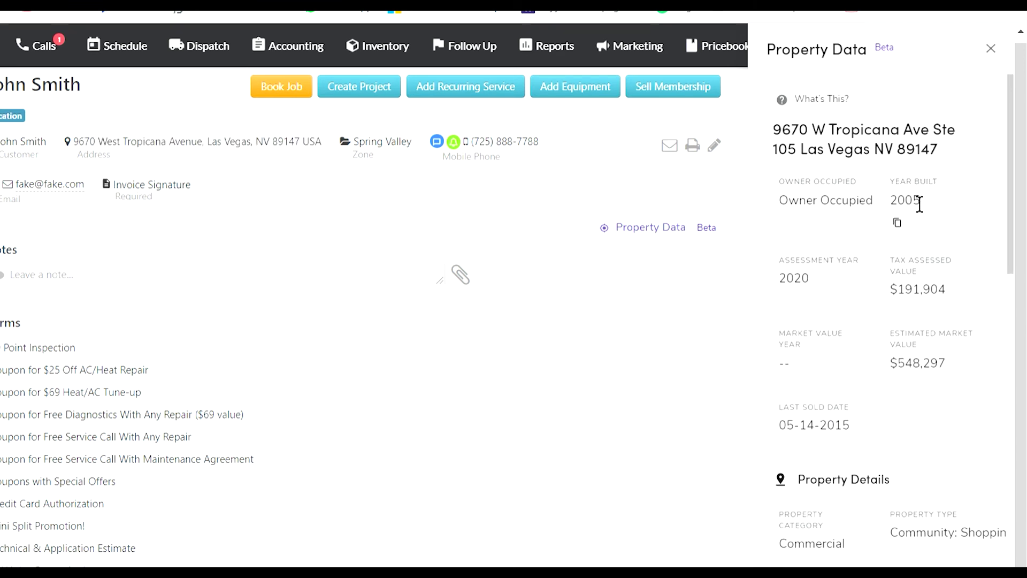
scroll(918, 210, "down", 1)
scroll(919, 210, "up", 1)
mouse_move(955, 337)
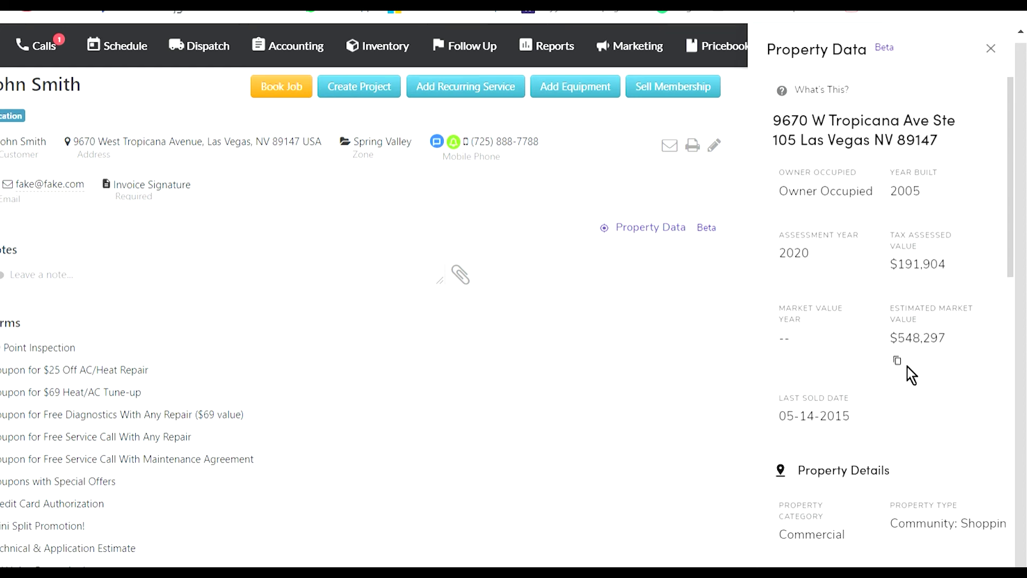
scroll(907, 367, "down", 2)
scroll(908, 367, "up", 2)
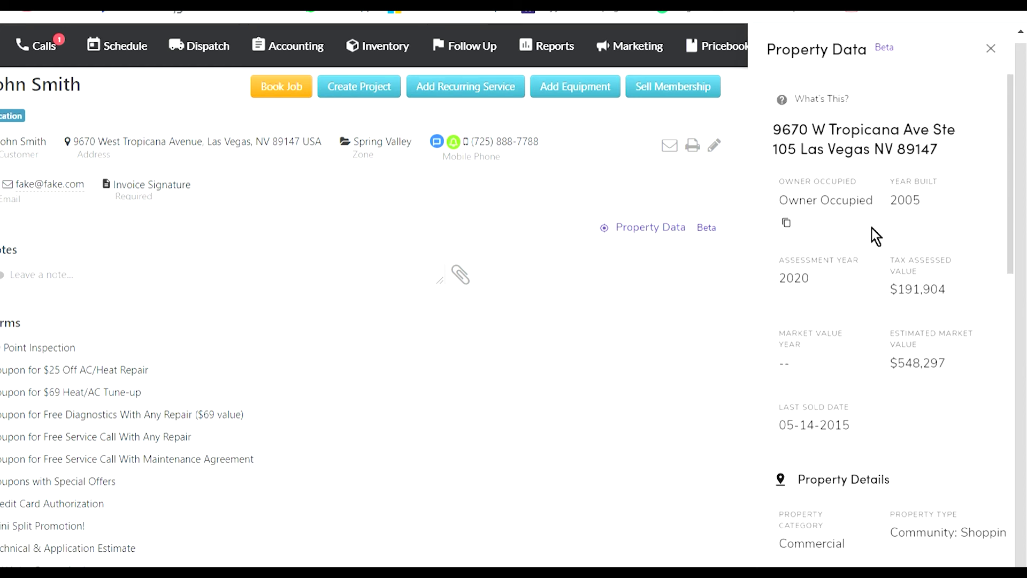
scroll(873, 234, "down", 8)
mouse_move(814, 345)
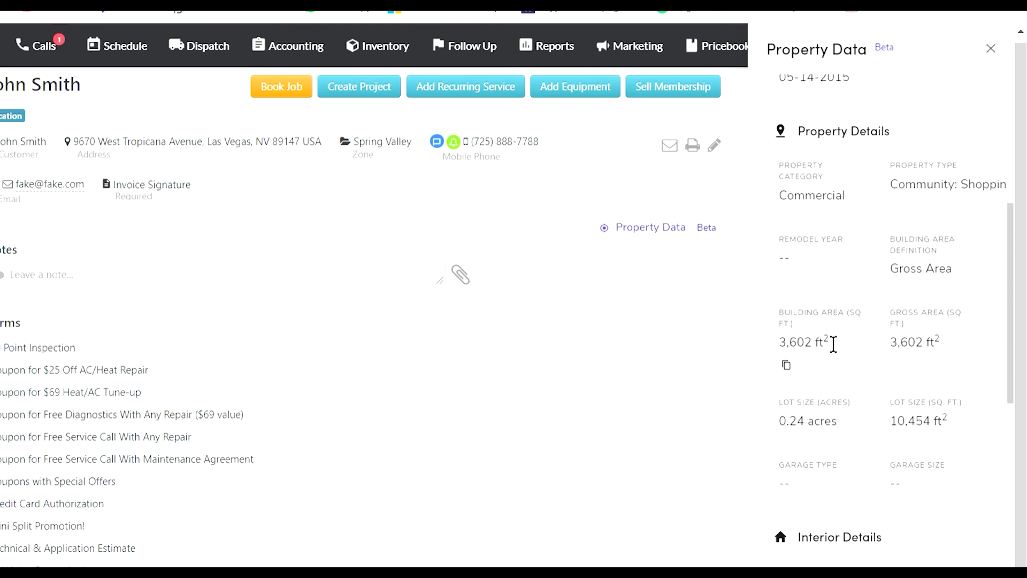
scroll(833, 344, "down", 4)
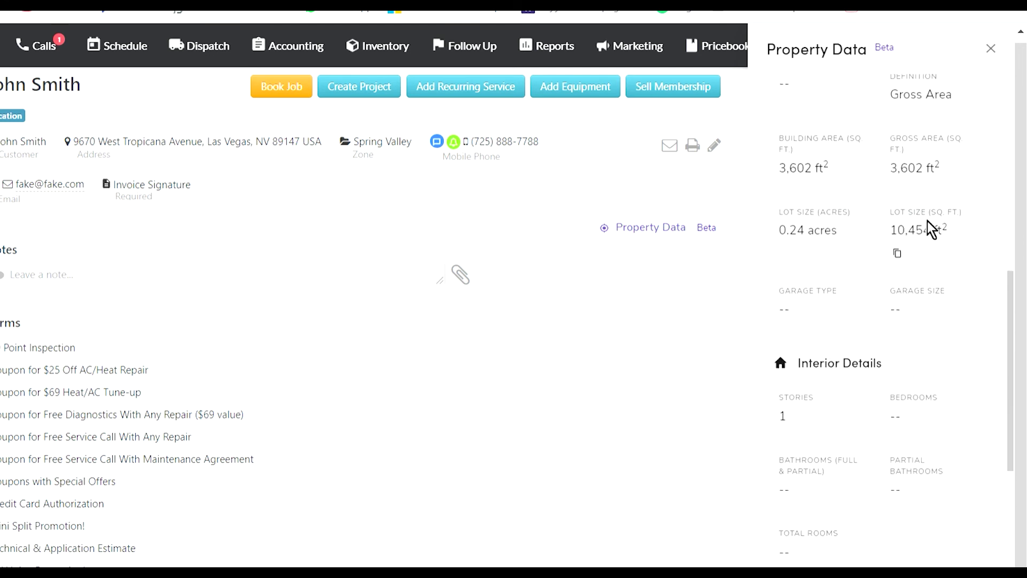
scroll(901, 301, "down", 4)
mouse_move(840, 230)
scroll(846, 280, "down", 3)
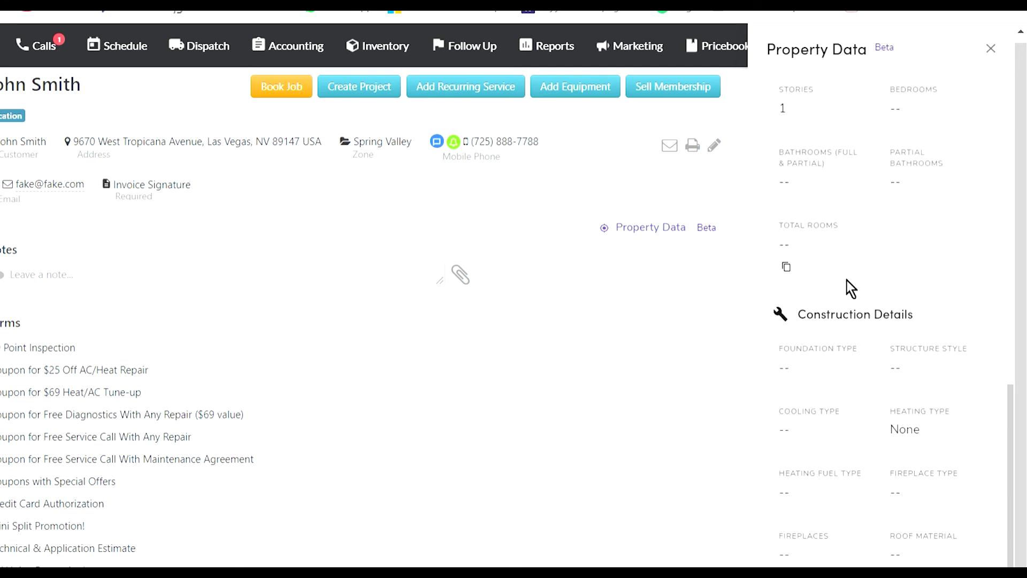
scroll(861, 310, "up", 8)
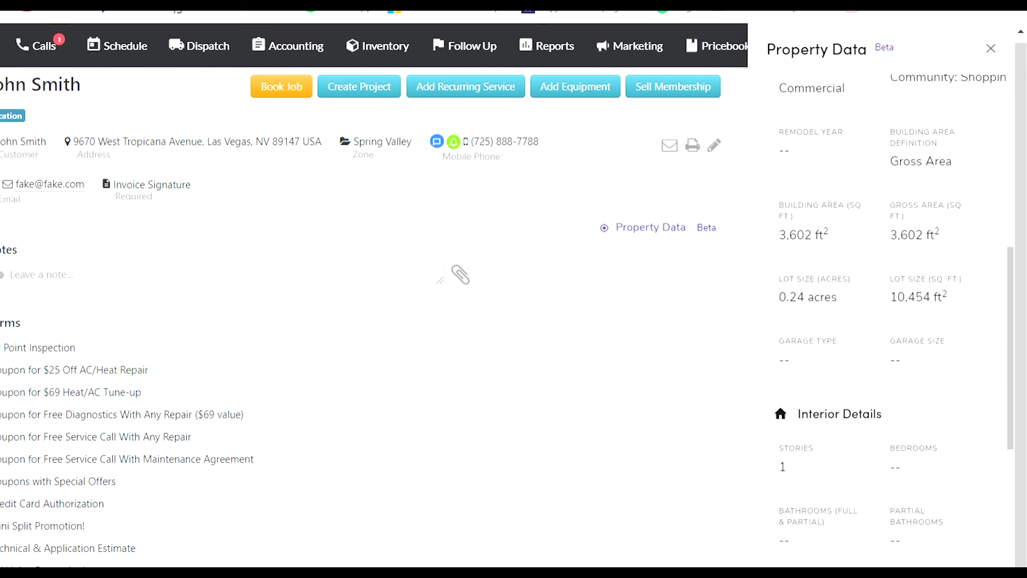
left_click(990, 48)
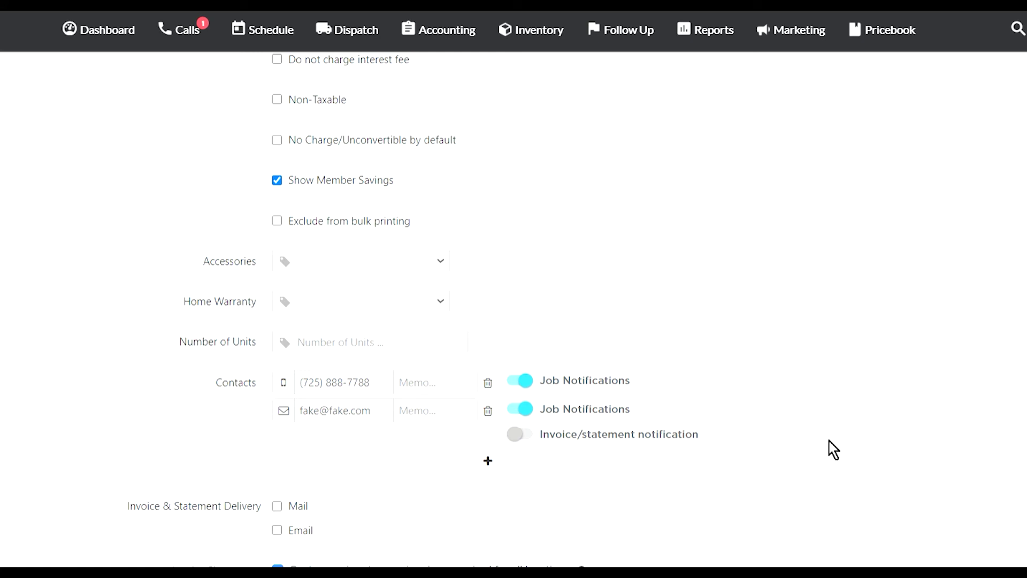
Deactivate the customer from its edit panel, confirming with OK so it shows Inactive
scroll(747, 438, "up", 10)
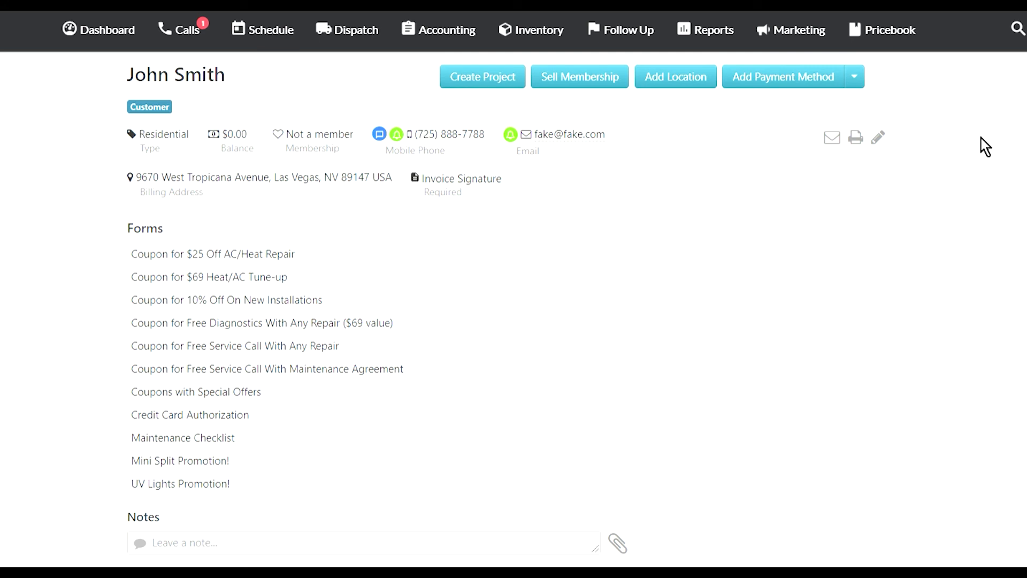
left_click(890, 145)
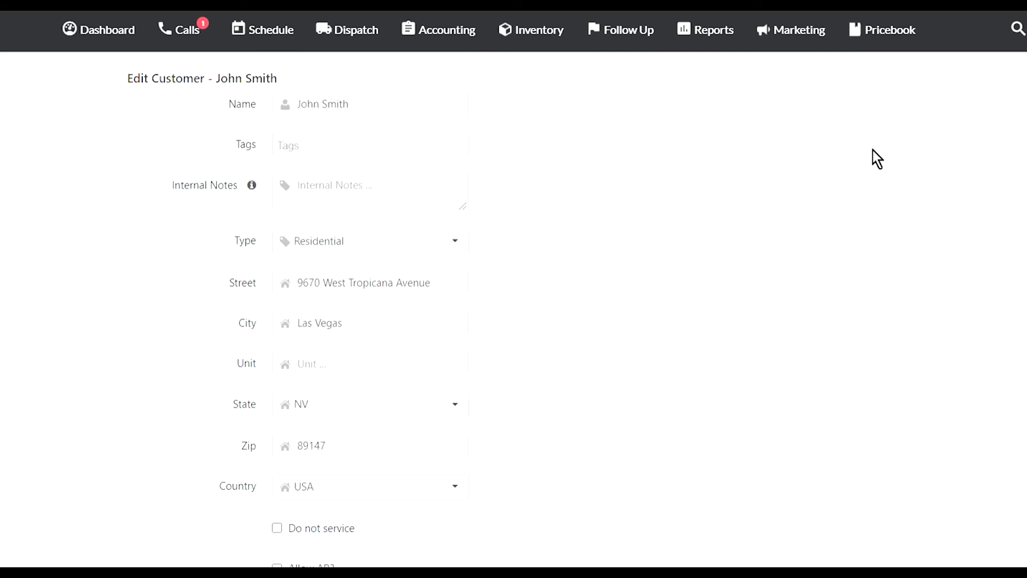
scroll(874, 159, "down", 10)
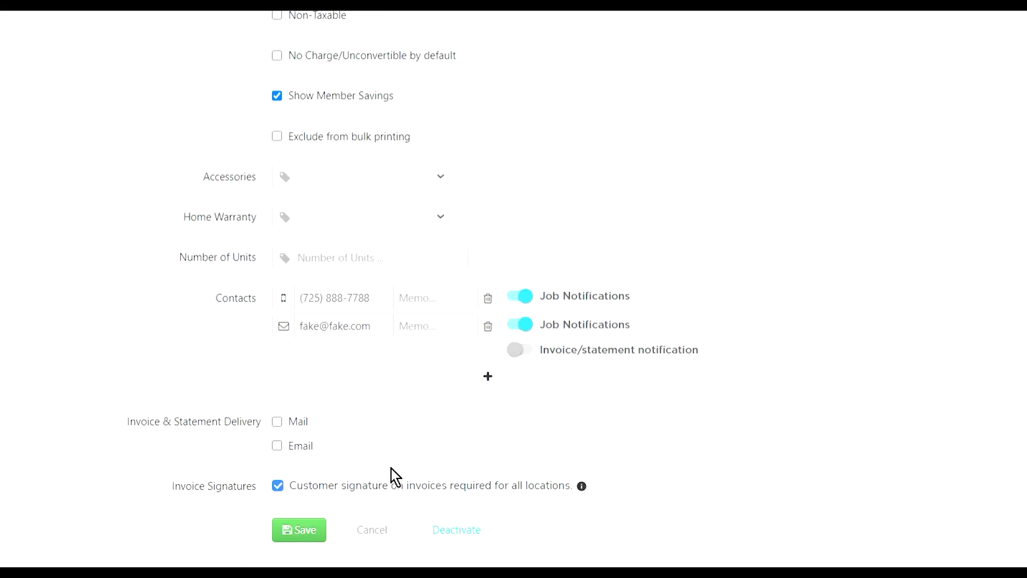
left_click(452, 535)
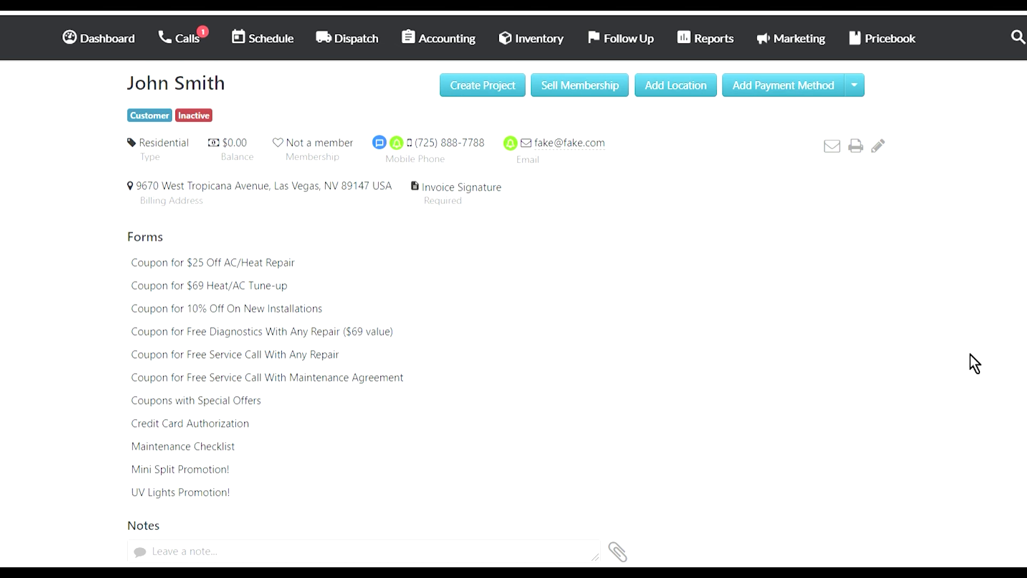
Deactivate the Tropicana Avenue service location, then go to the Calls booking page
scroll(971, 364, "down", 2)
scroll(971, 363, "up", 2)
scroll(1003, 278, "down", 2)
scroll(1002, 277, "up", 2)
left_click(222, 186)
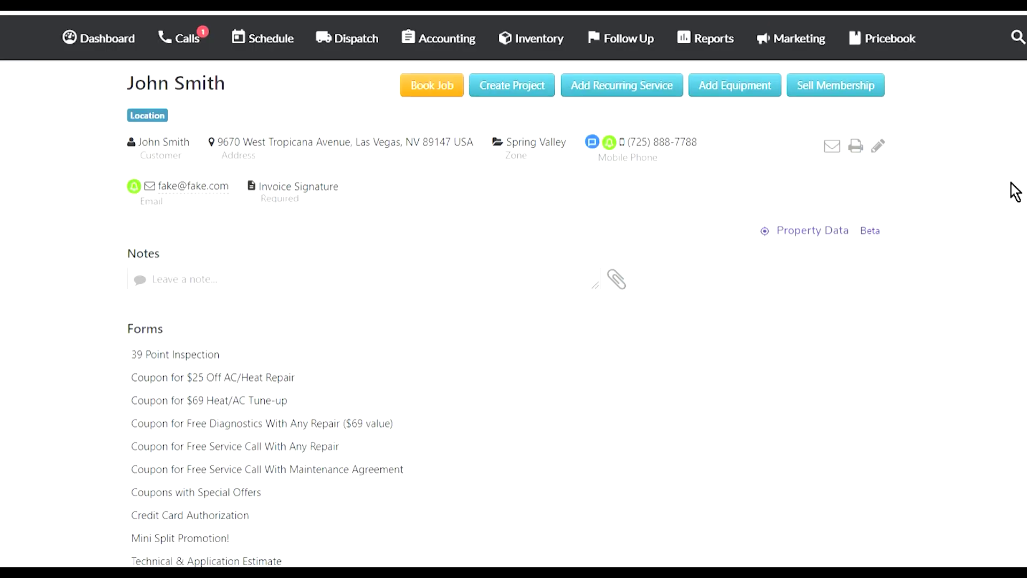
left_click(879, 144)
scroll(839, 268, "down", 8)
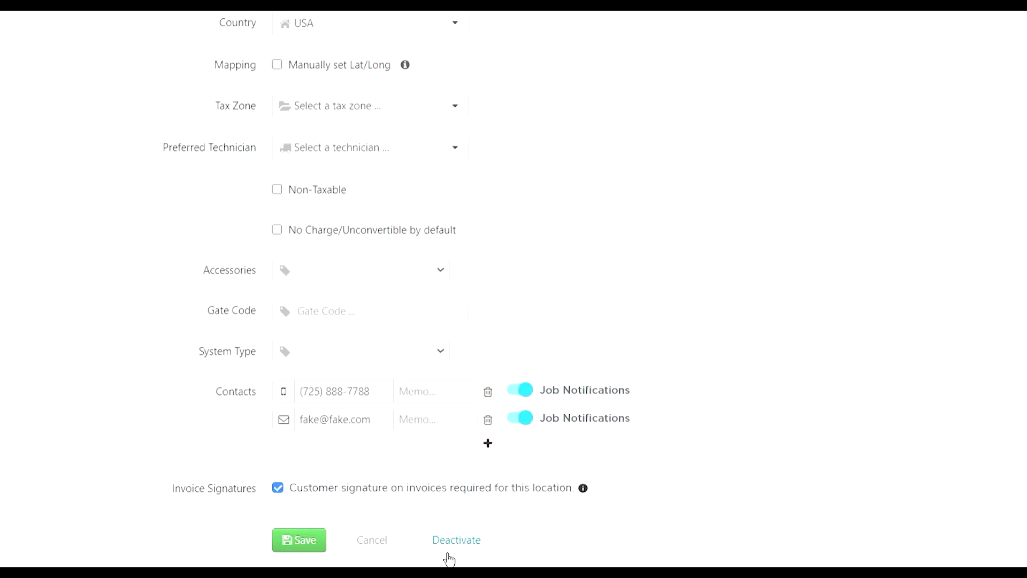
left_click(448, 552)
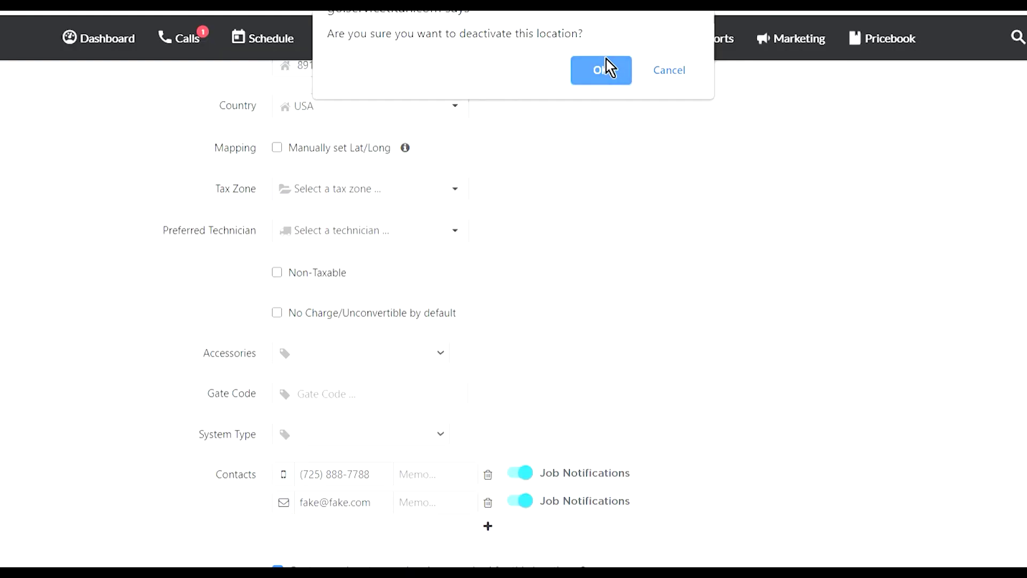
left_click(604, 71)
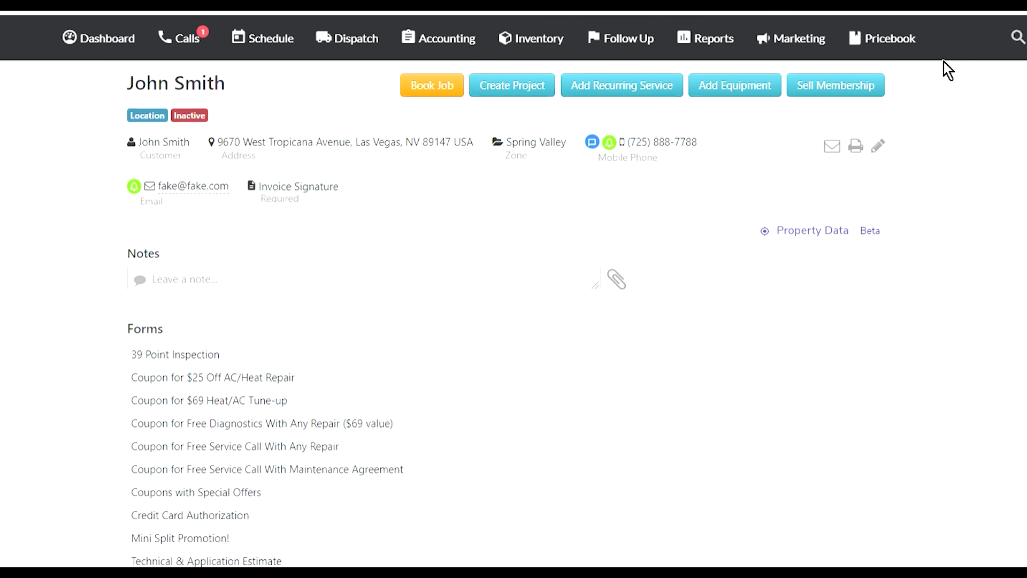
left_click(205, 55)
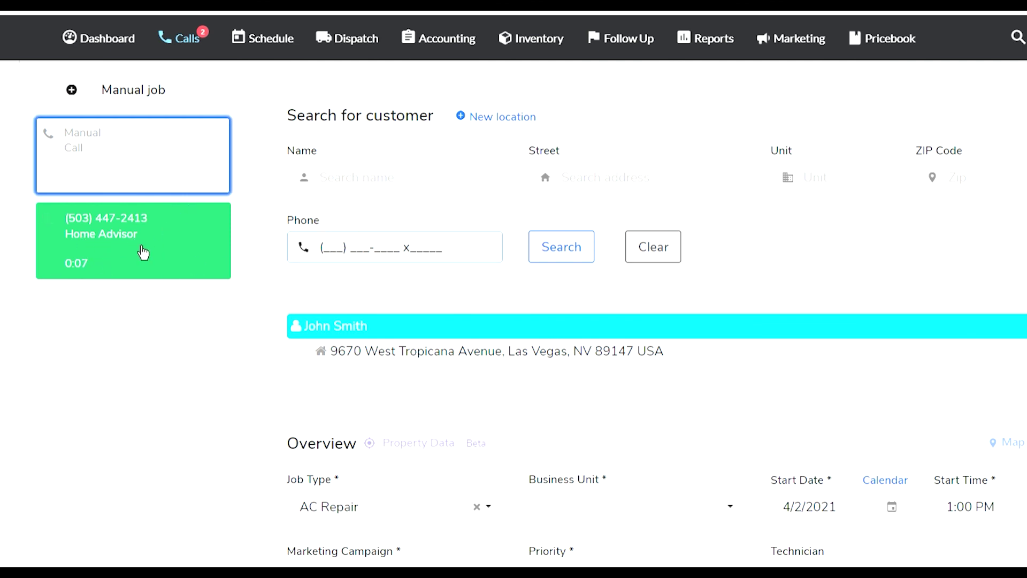
Clear the booking search and search by the customer's name, getting 'No results found'
left_click(375, 189)
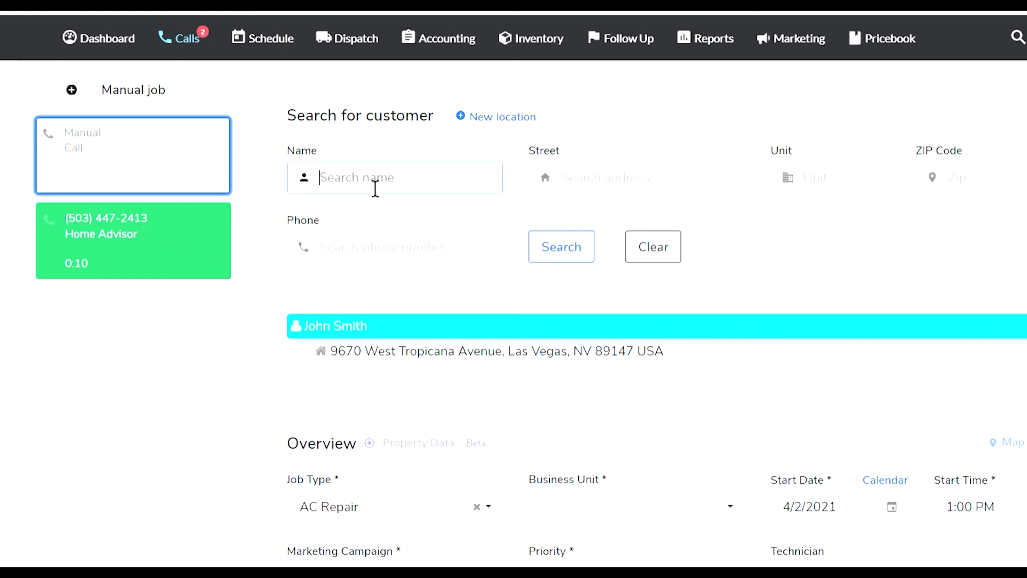
left_click(653, 264)
left_click(369, 188)
type("jo")
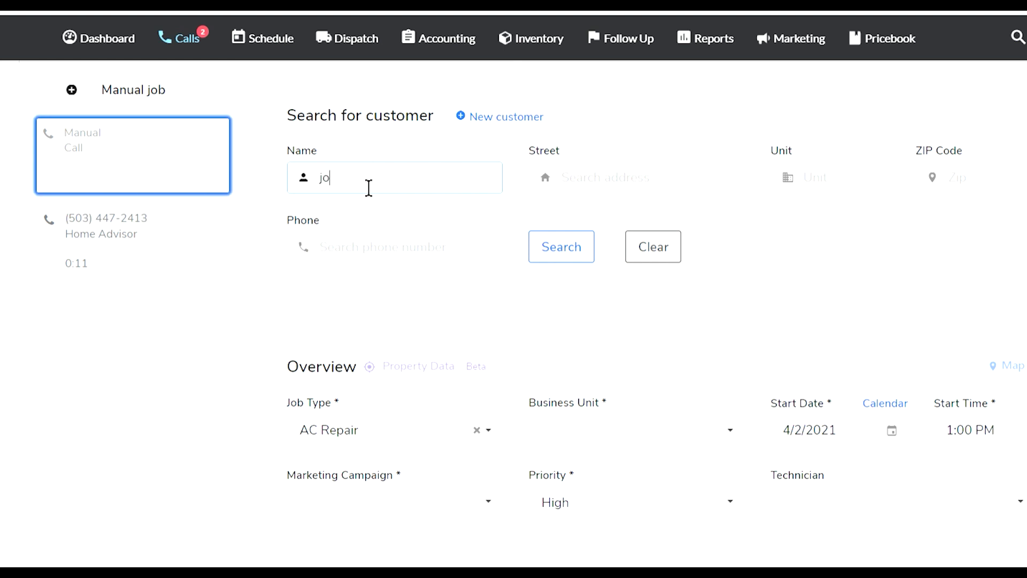
type("hn smith")
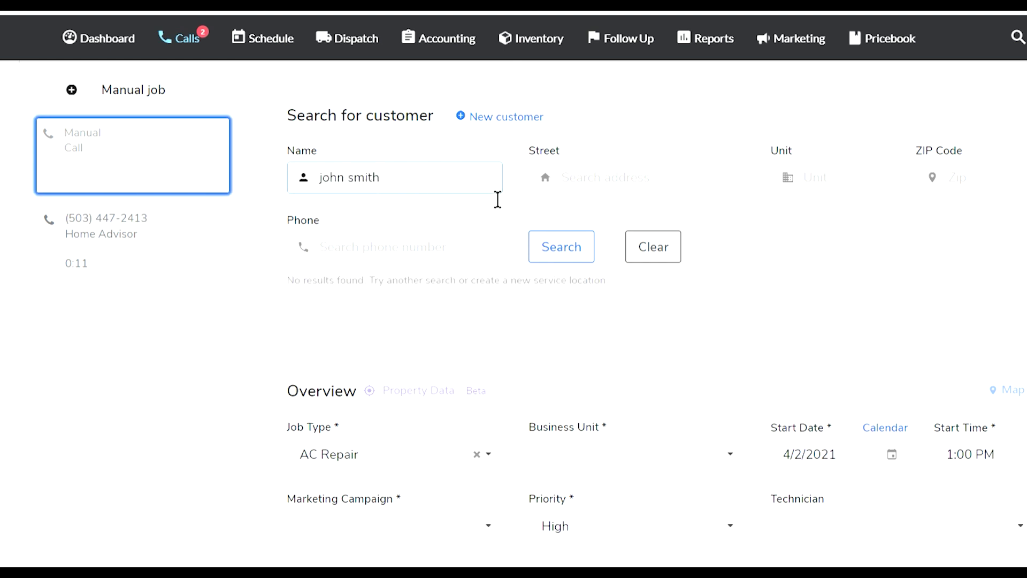
left_click(803, 240)
Search Customer records by the customer's name with Inactive status included
left_click(1018, 37)
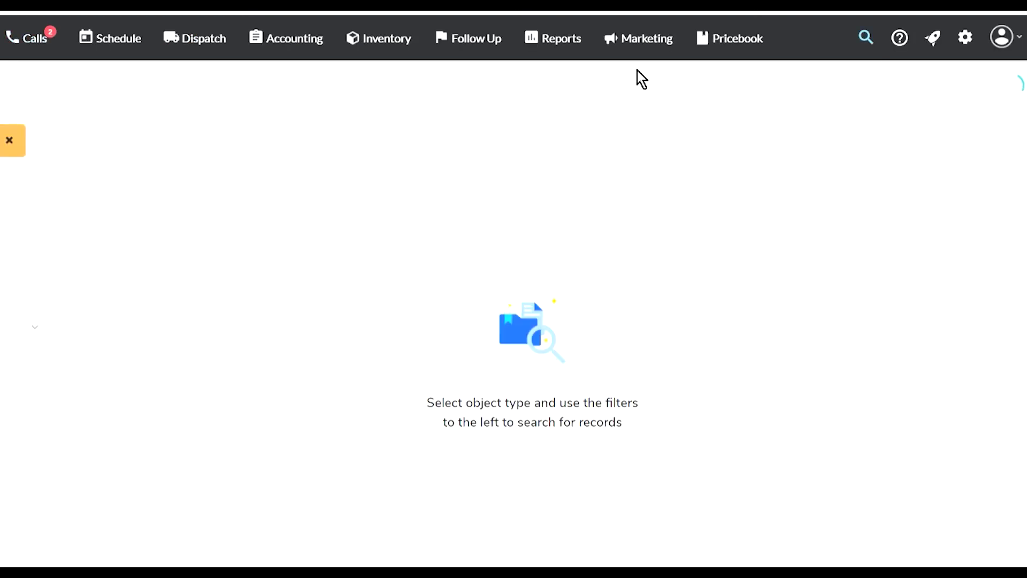
left_click(154, 102)
left_click(117, 128)
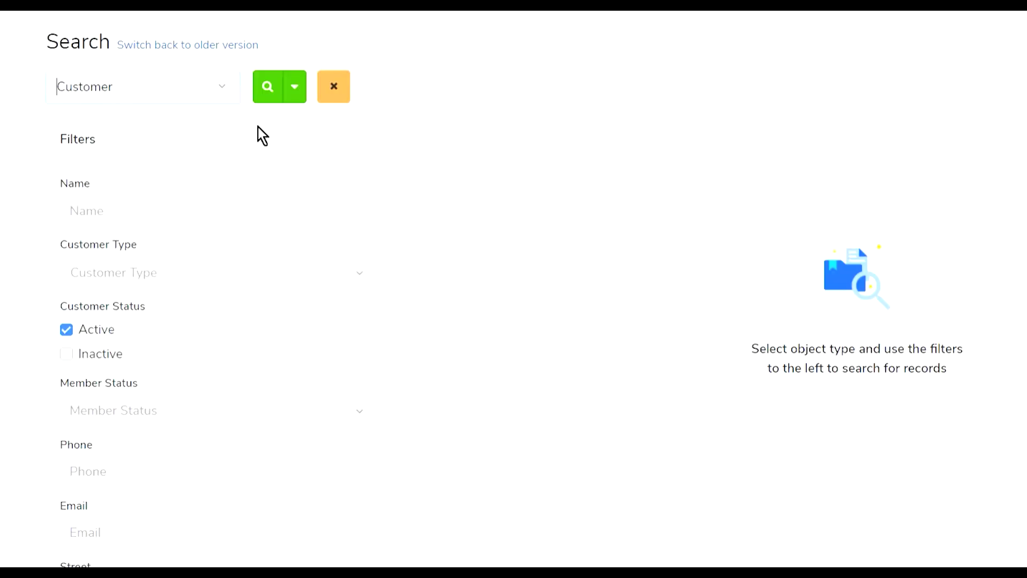
left_click(76, 358)
left_click(117, 222)
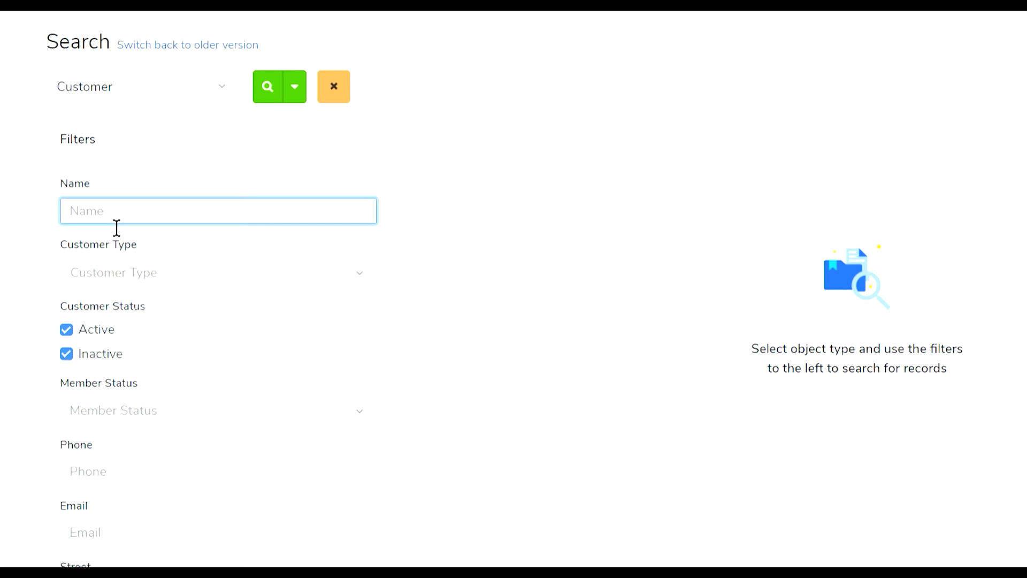
type("john smith")
key("Return")
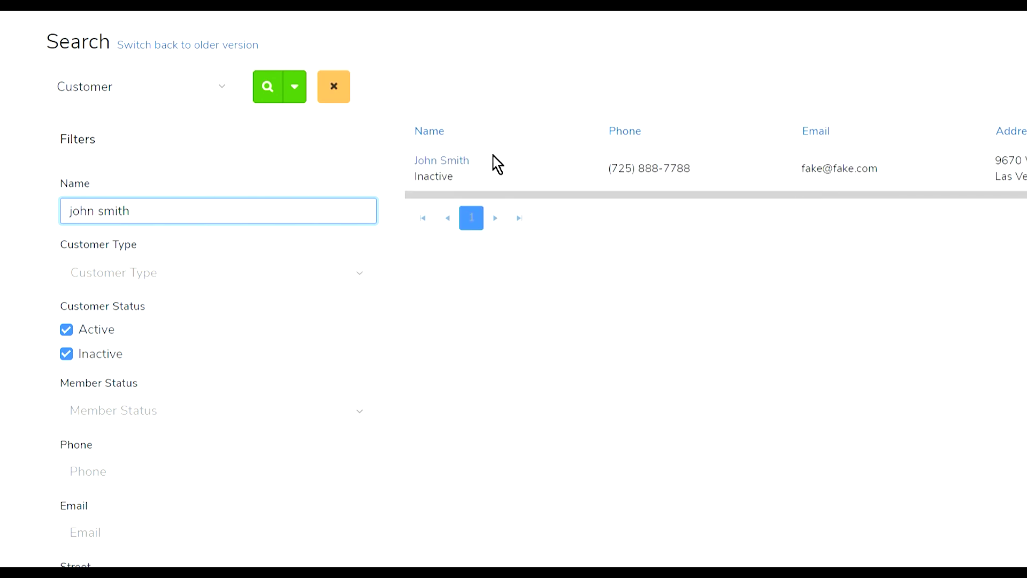
Rerun the customer search without Inactive status, showing 'No results found'
left_click(68, 356)
left_click(269, 92)
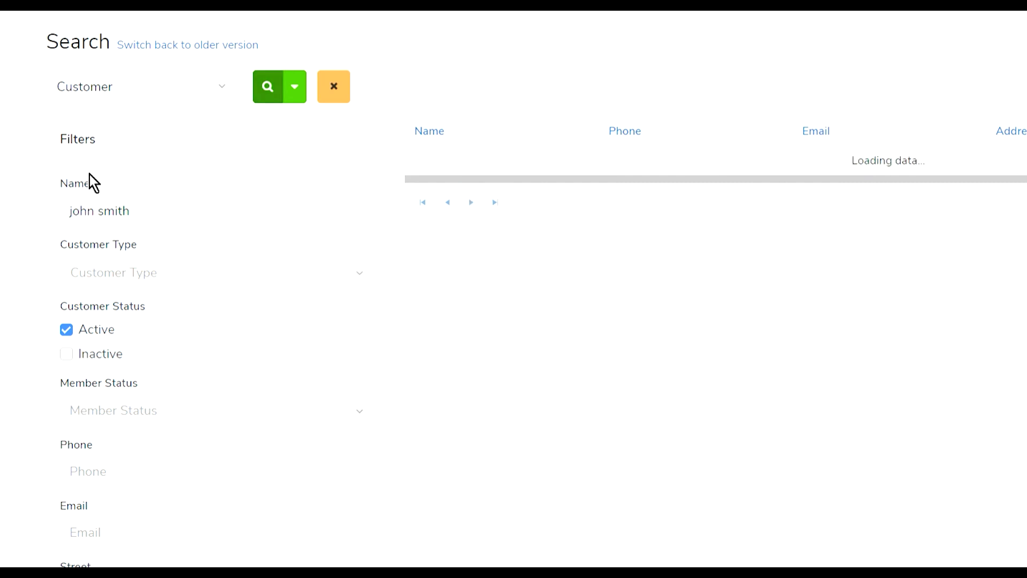
left_click_drag(846, 161, 958, 344)
left_click(958, 344)
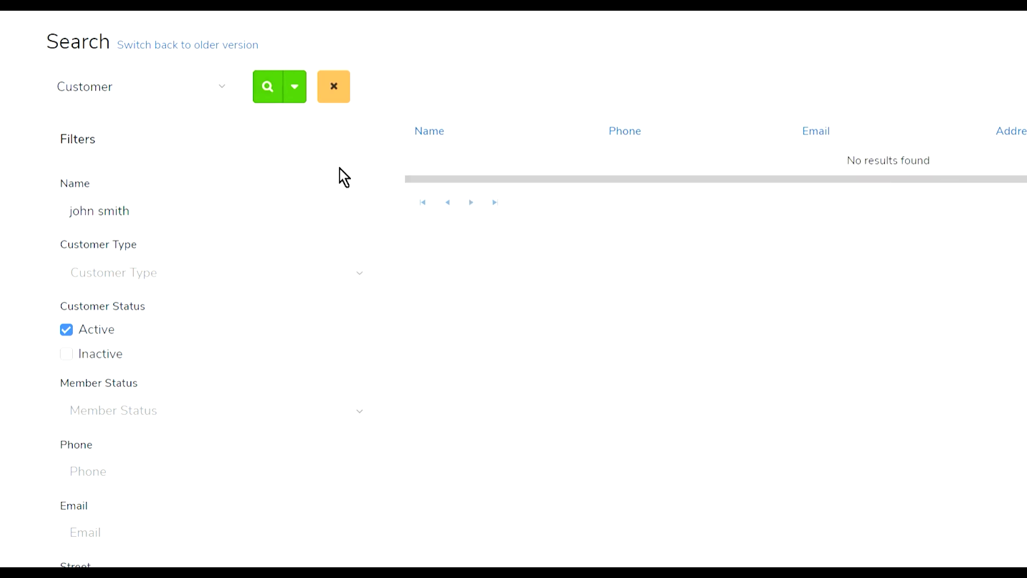